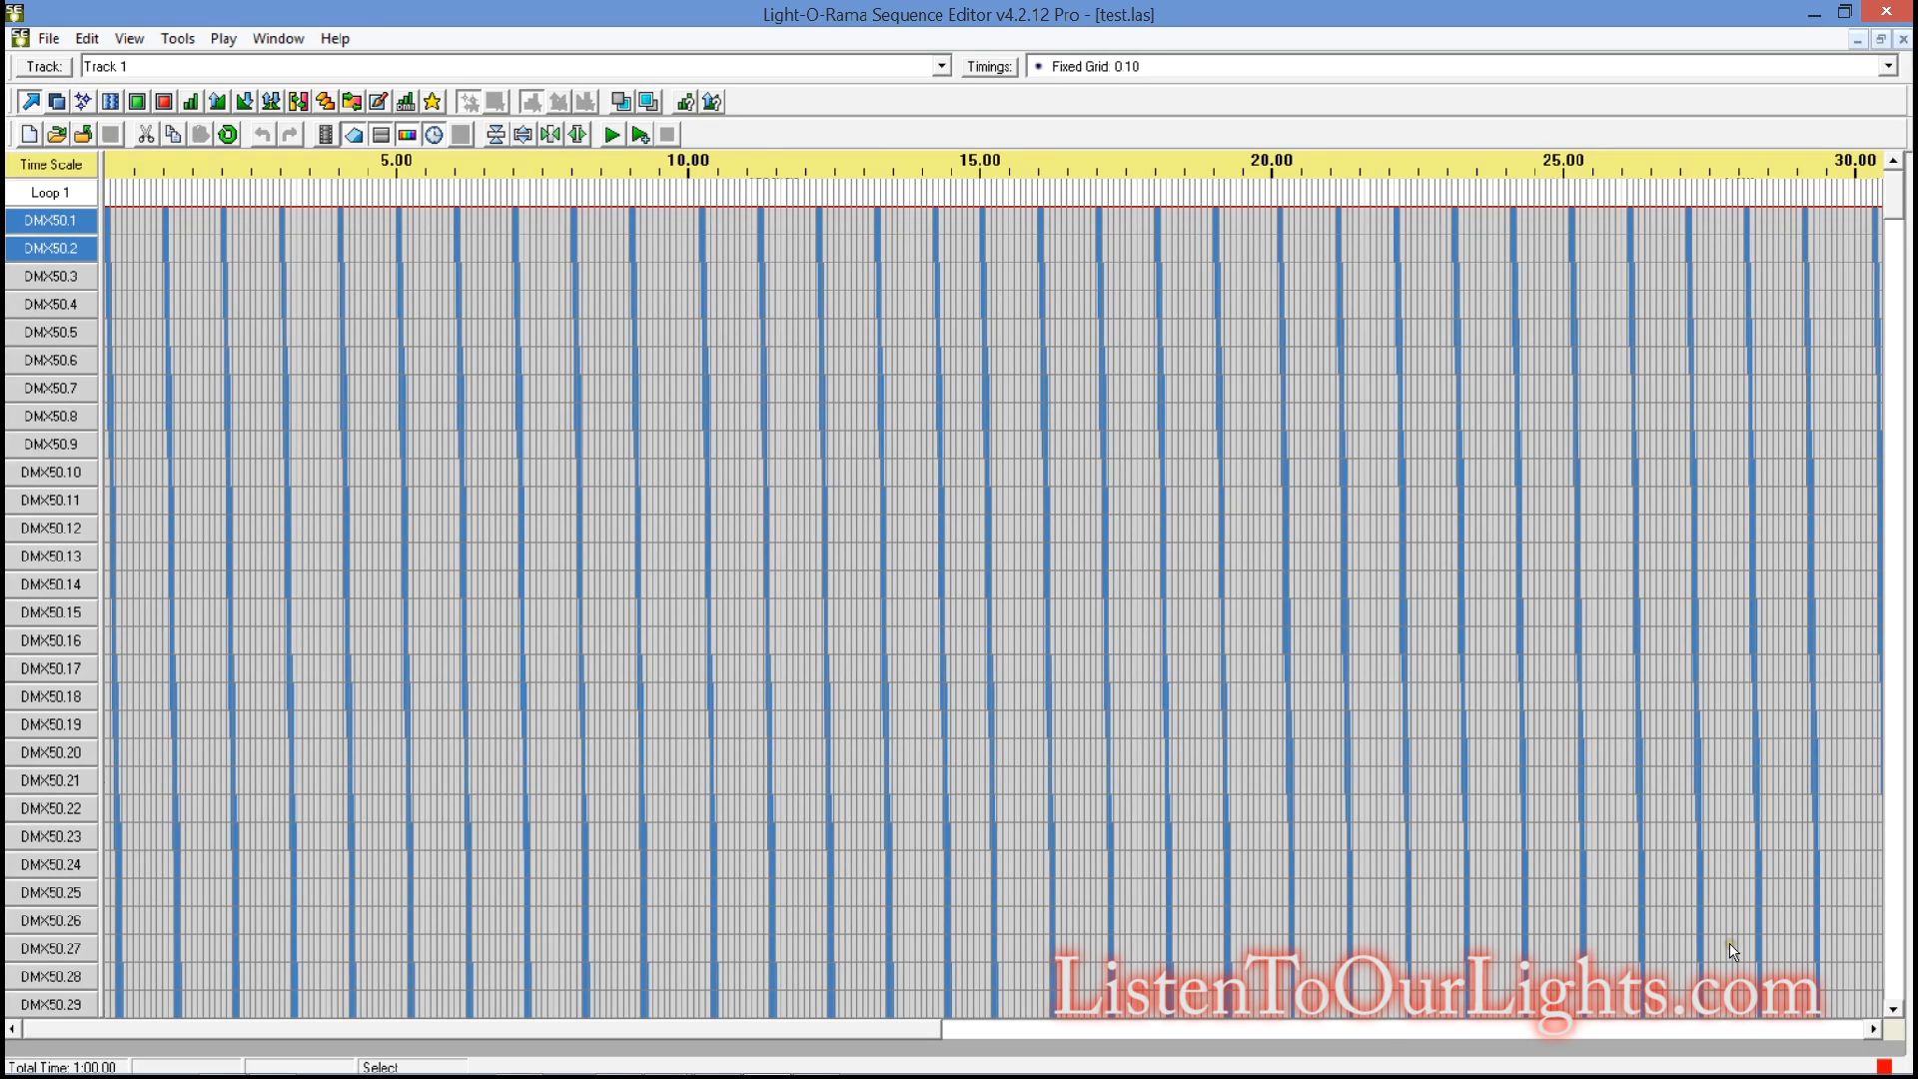
Open Network Preferences from the Edit > Preferences menu.
{"action": "mouse_move", "coordinate": [1917, 1078]}
{"action": "scroll", "coordinate": [100, 403], "scroll_direction": "down", "scroll_amount": 6}
{"action": "scroll", "coordinate": [120, 410], "scroll_direction": "down", "scroll_amount": 5}
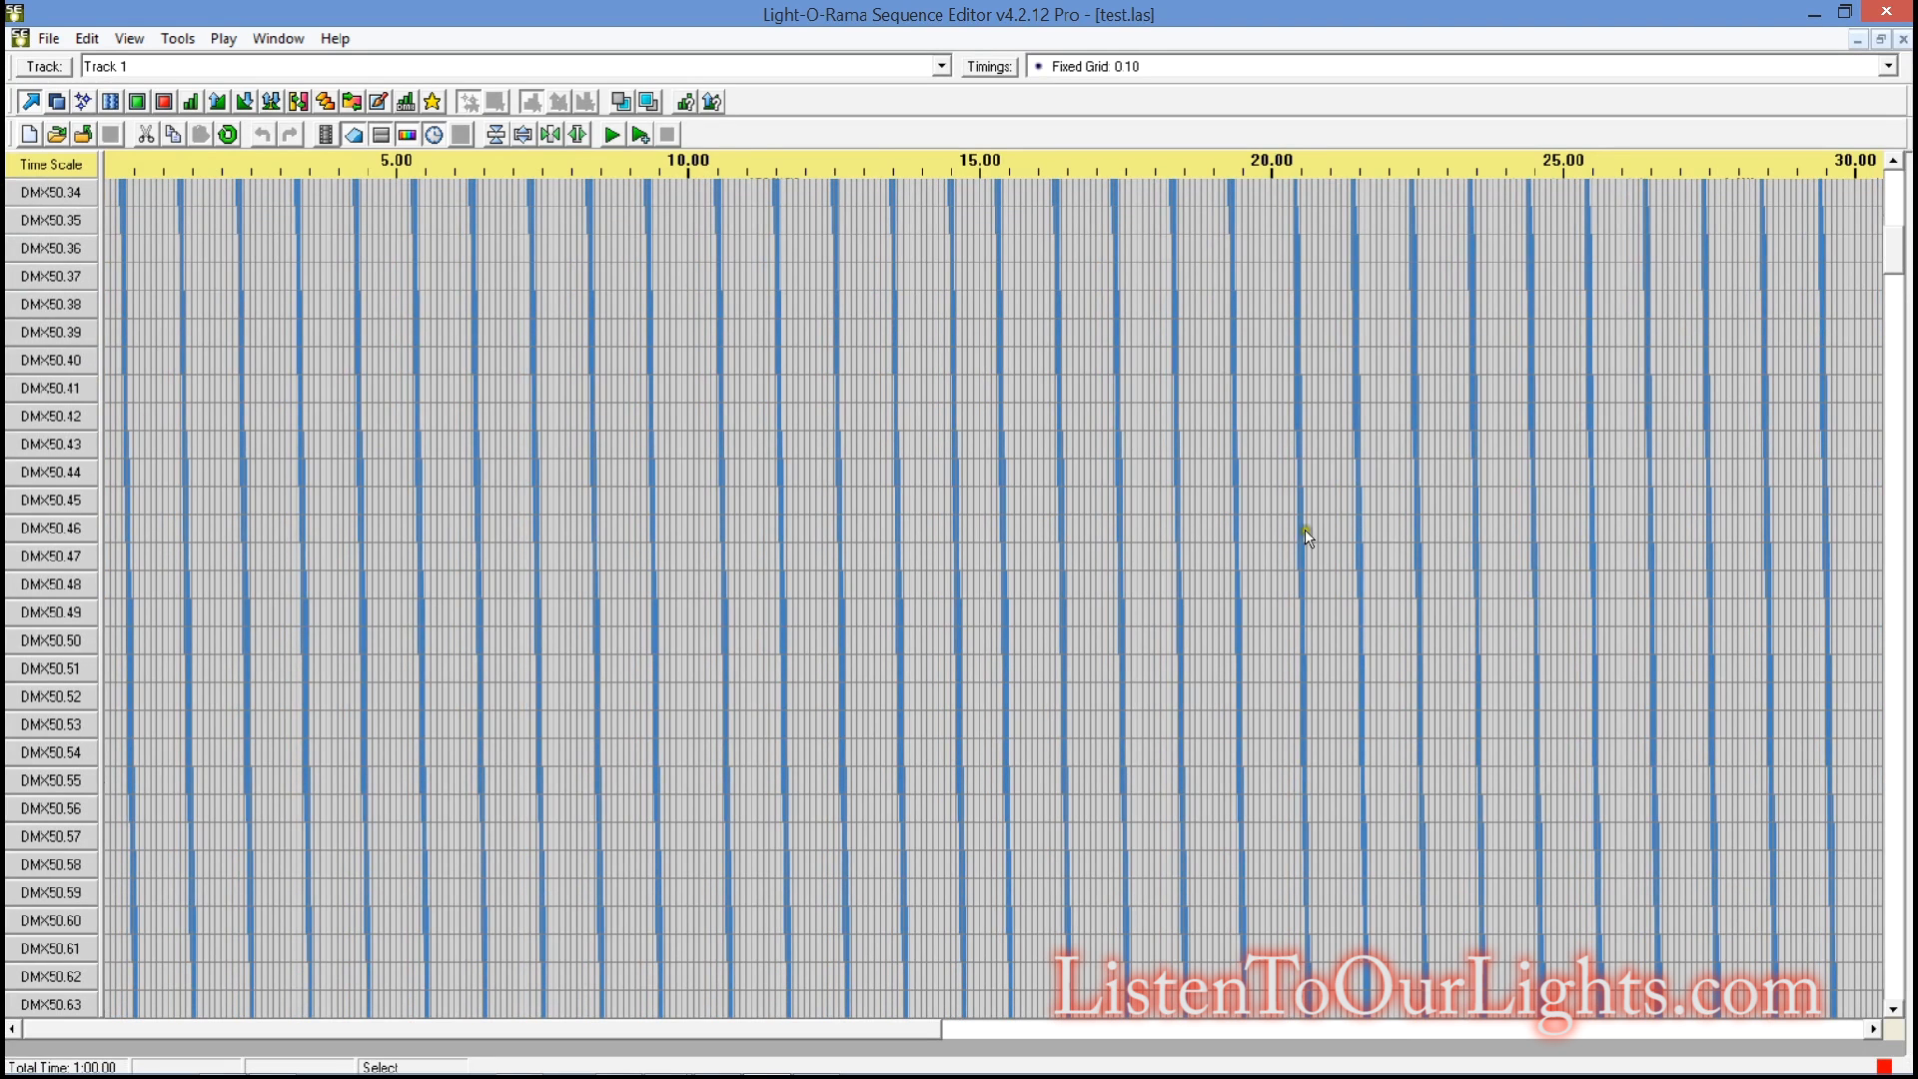
{"action": "scroll", "coordinate": [525, 504], "scroll_direction": "up", "scroll_amount": 3}
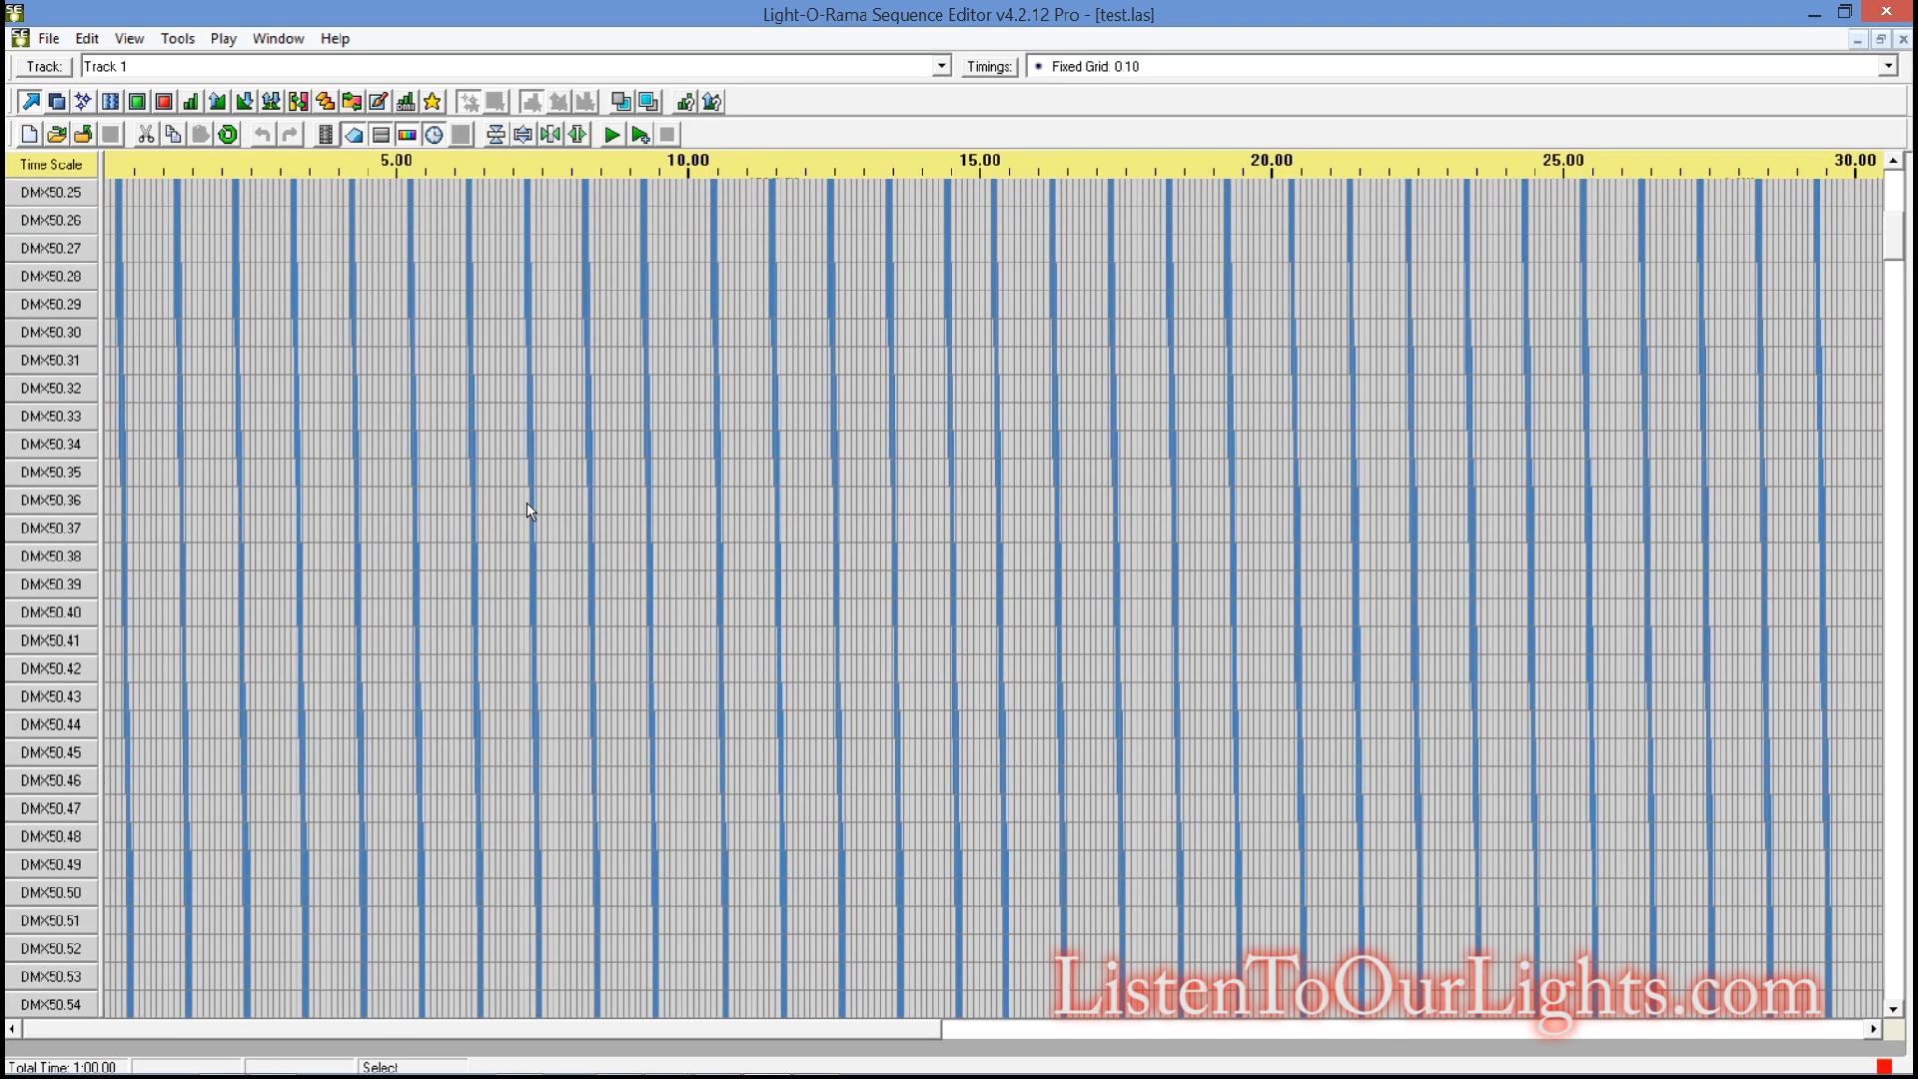
{"action": "scroll", "coordinate": [466, 475], "scroll_direction": "up", "scroll_amount": 8}
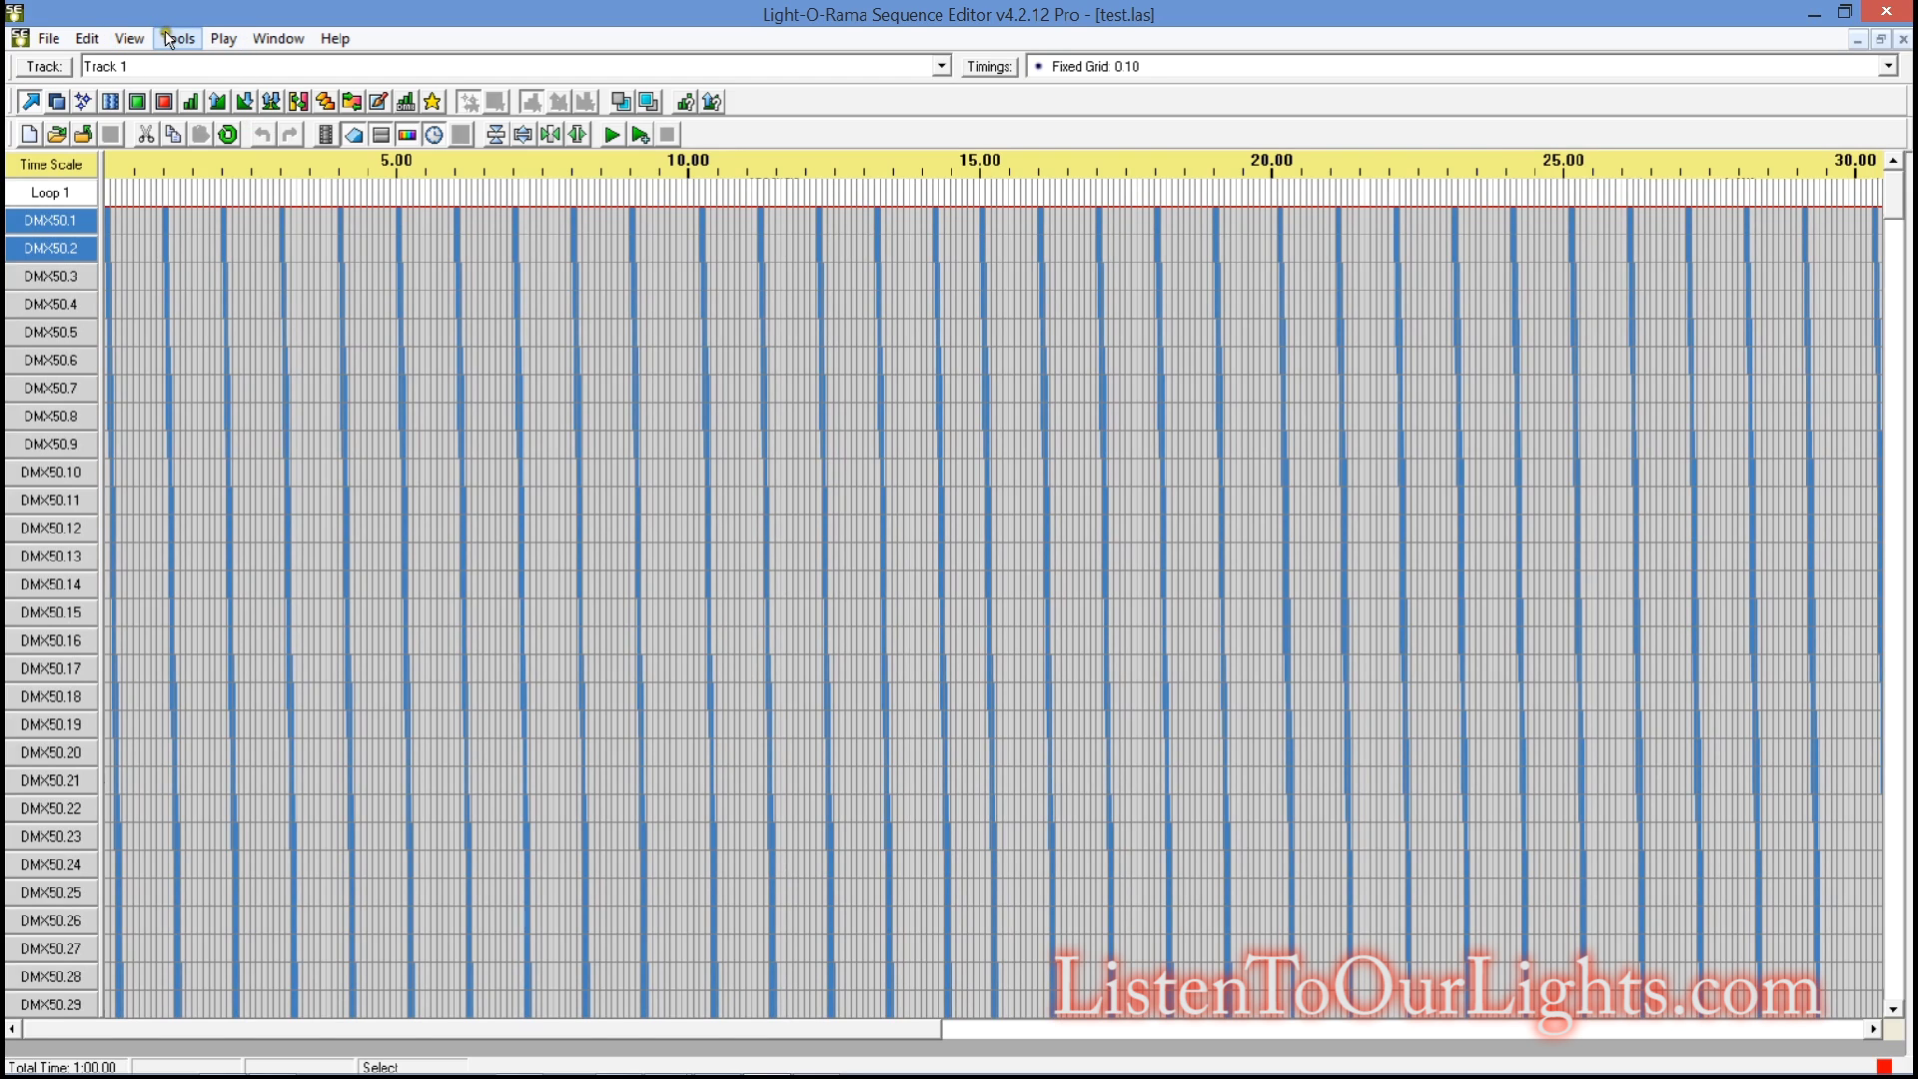
{"action": "left_click", "coordinate": [87, 38]}
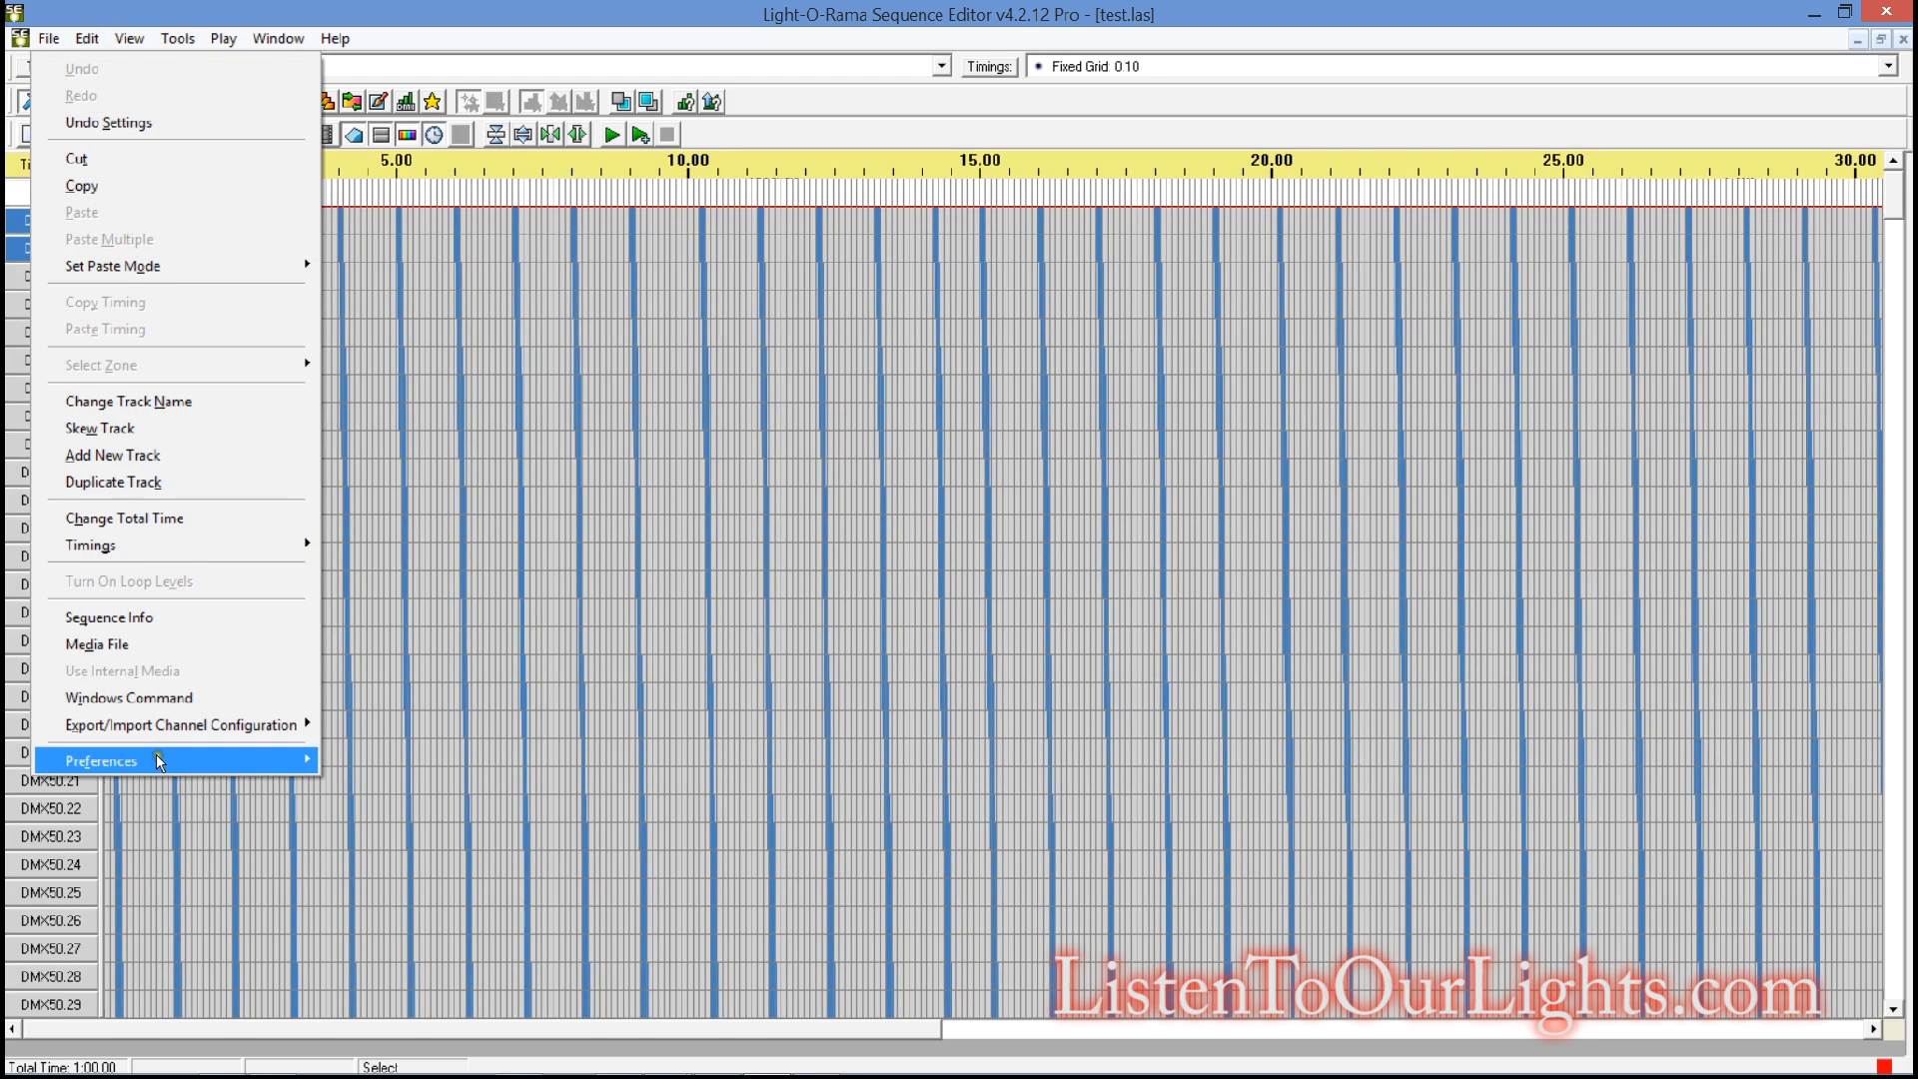
{"action": "mouse_move", "coordinate": [158, 761]}
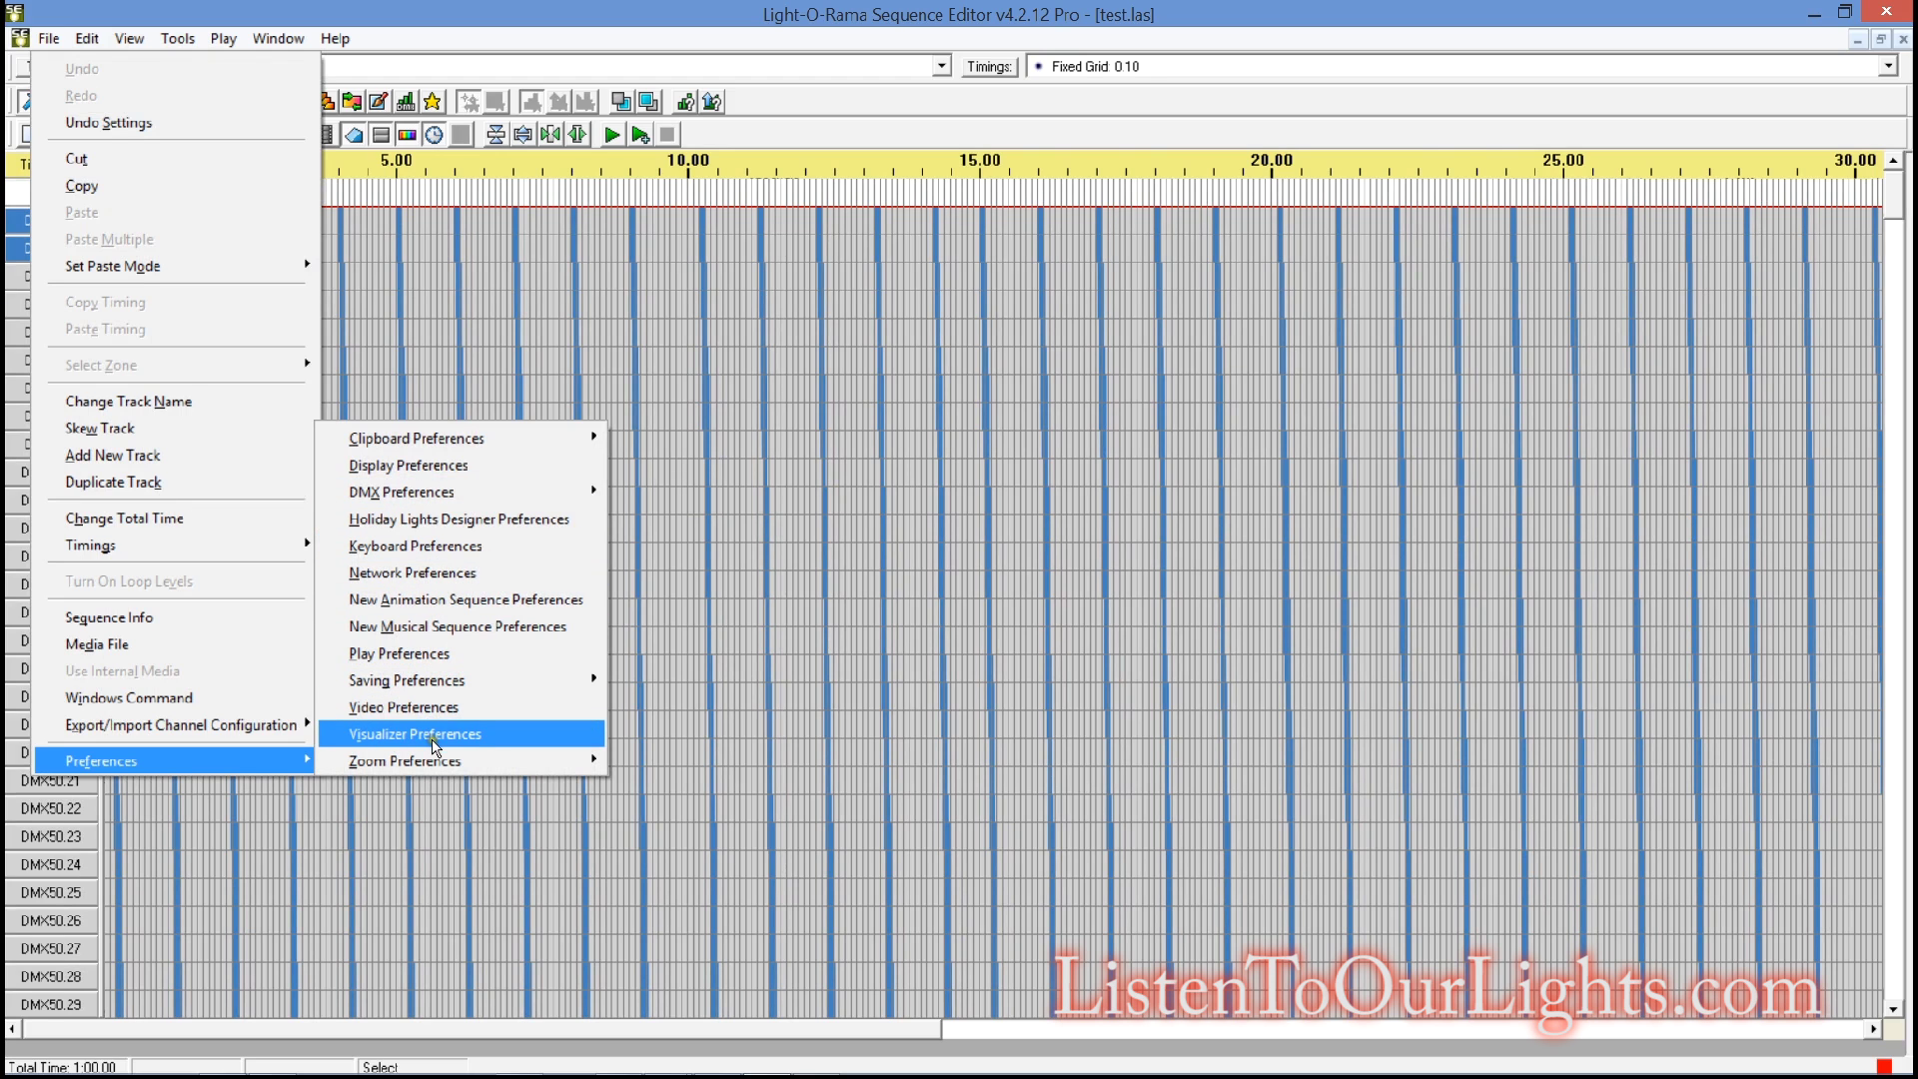
{"action": "left_click", "coordinate": [430, 574]}
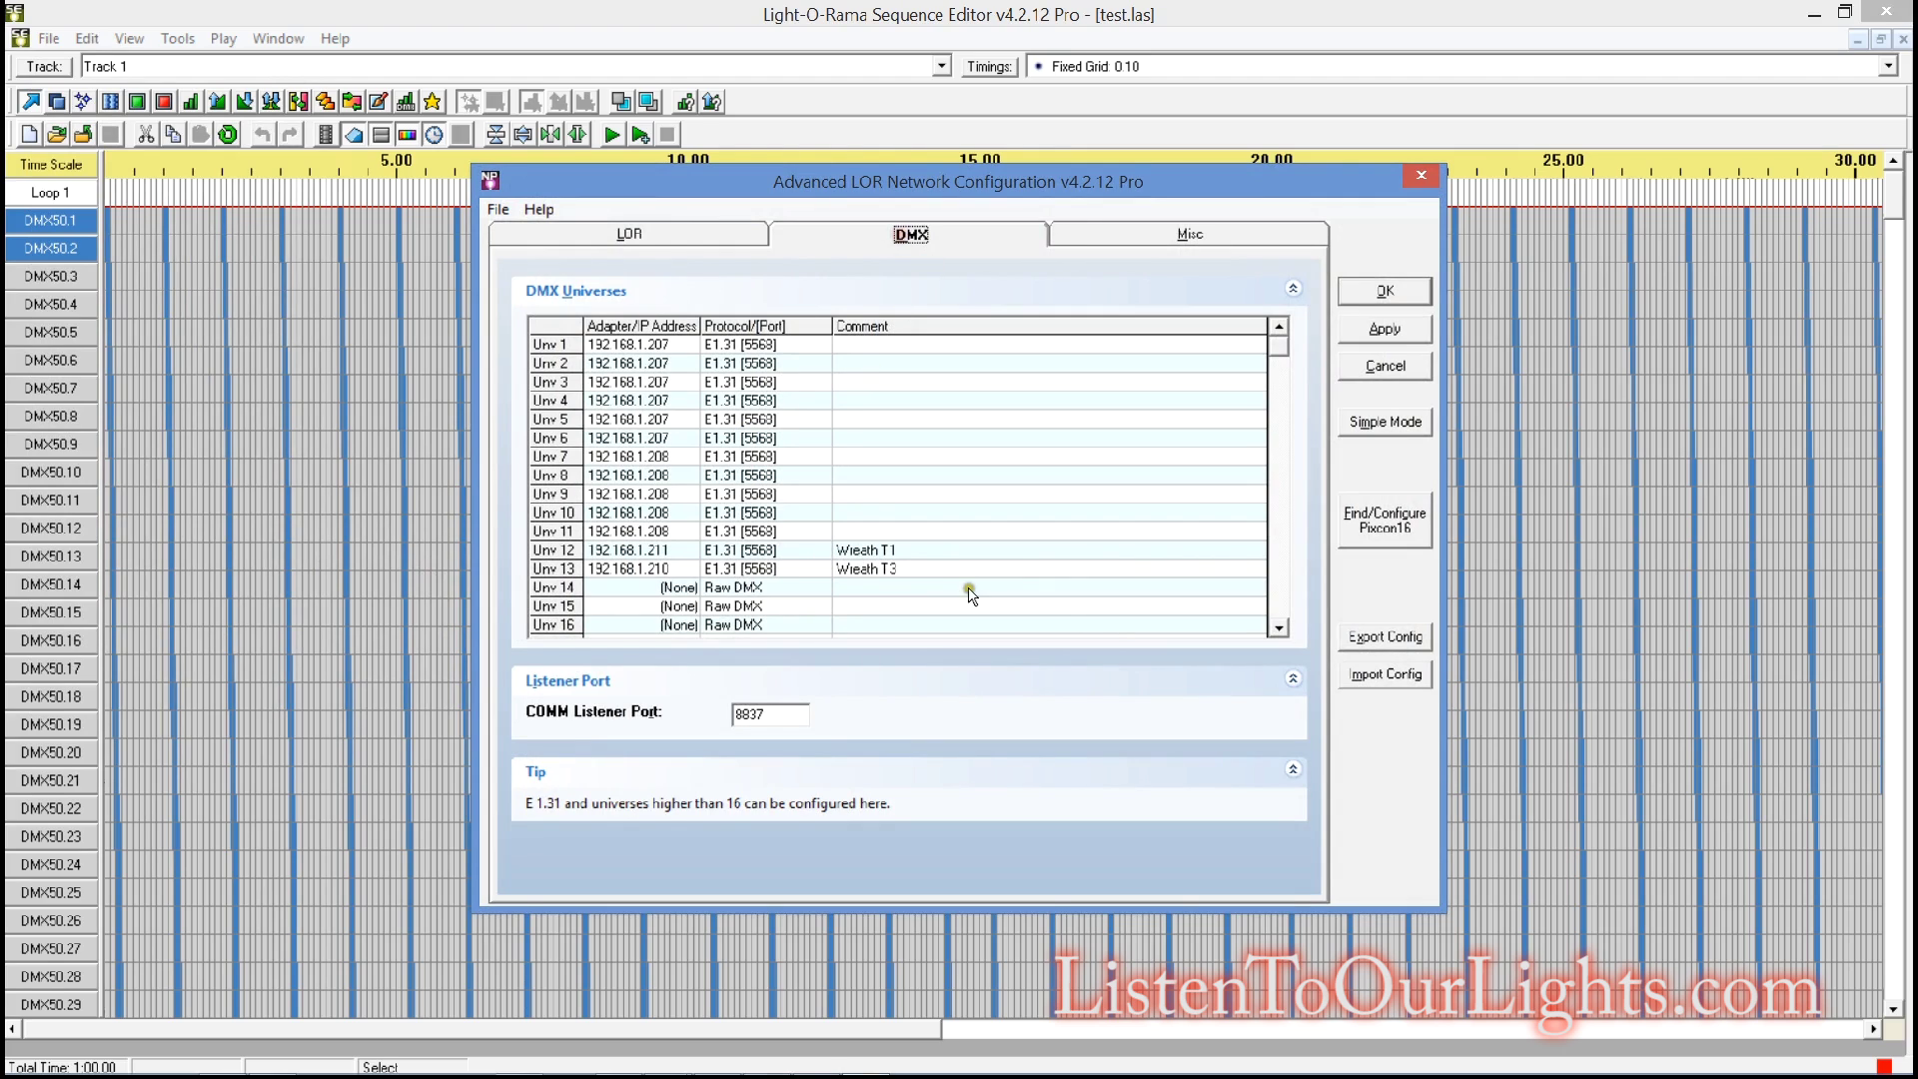
{"action": "left_click", "coordinate": [1282, 570]}
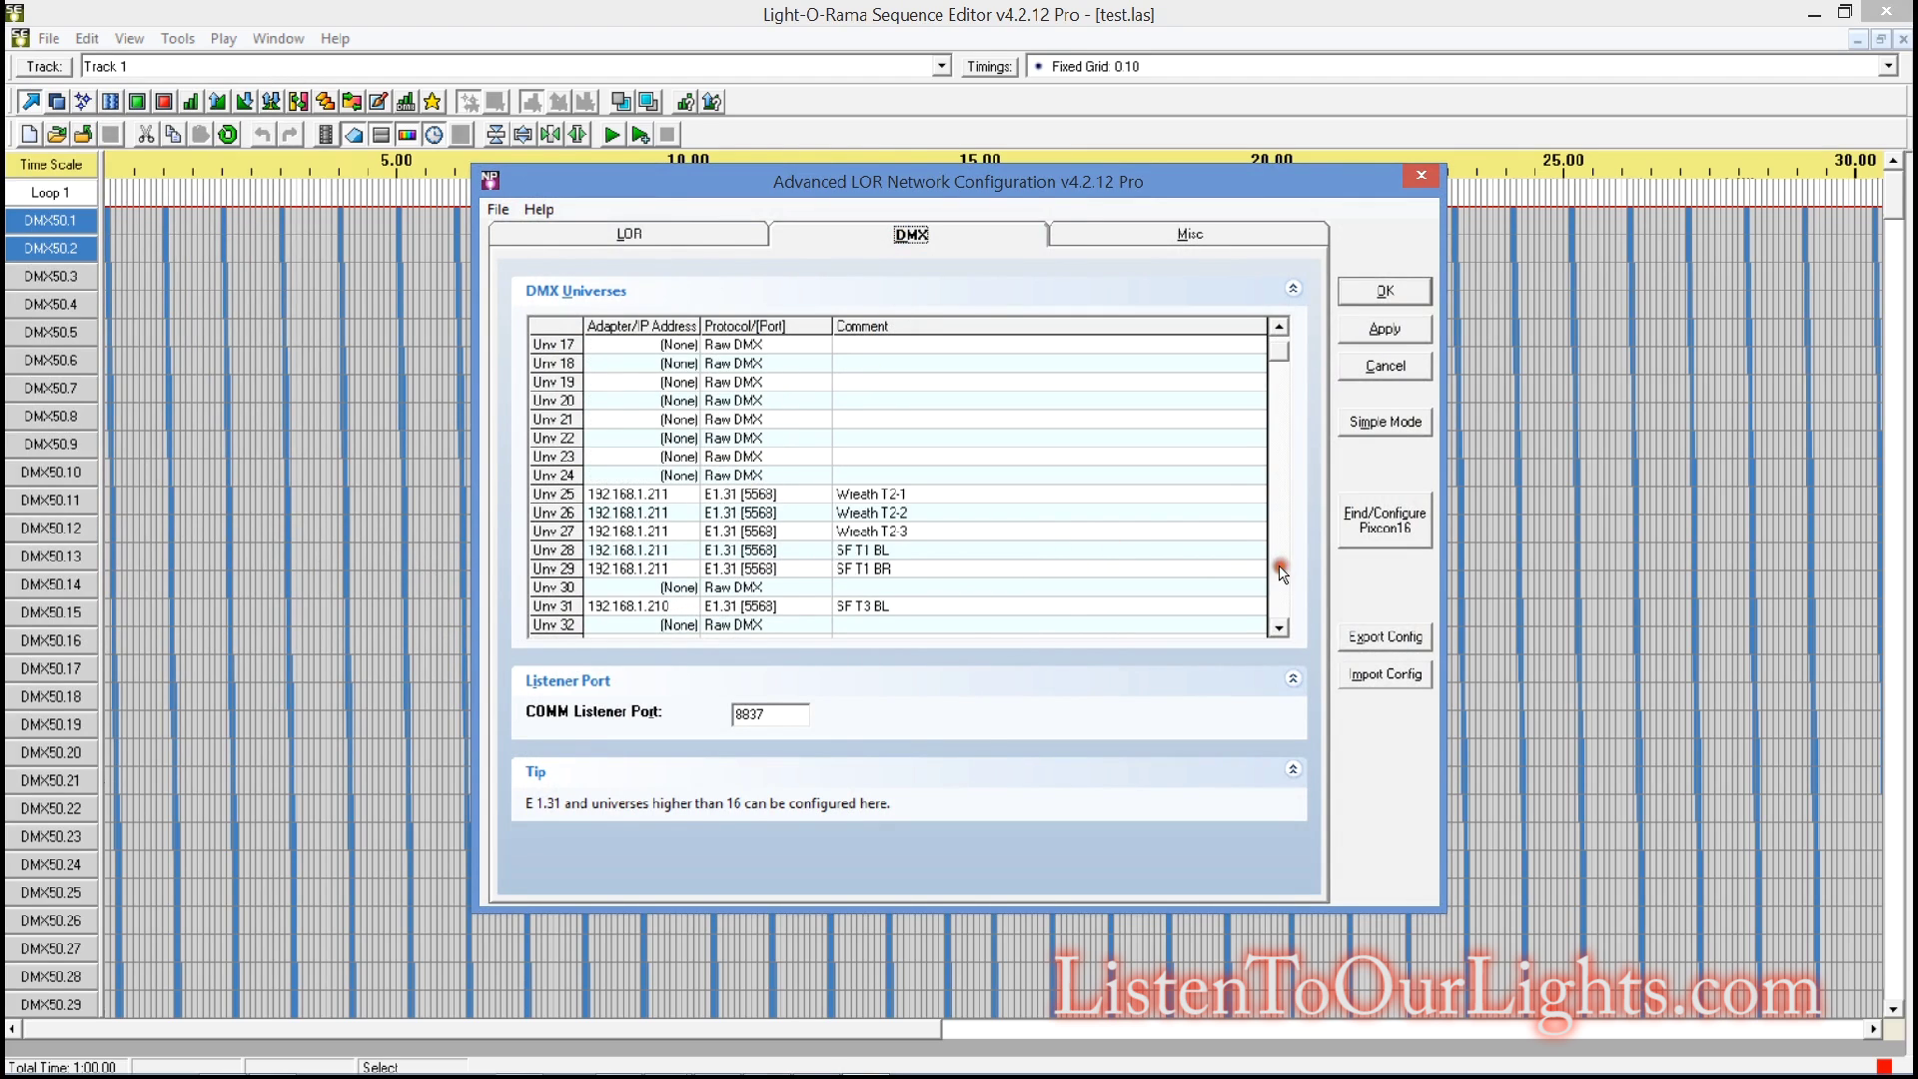
{"action": "left_click", "coordinate": [1282, 570]}
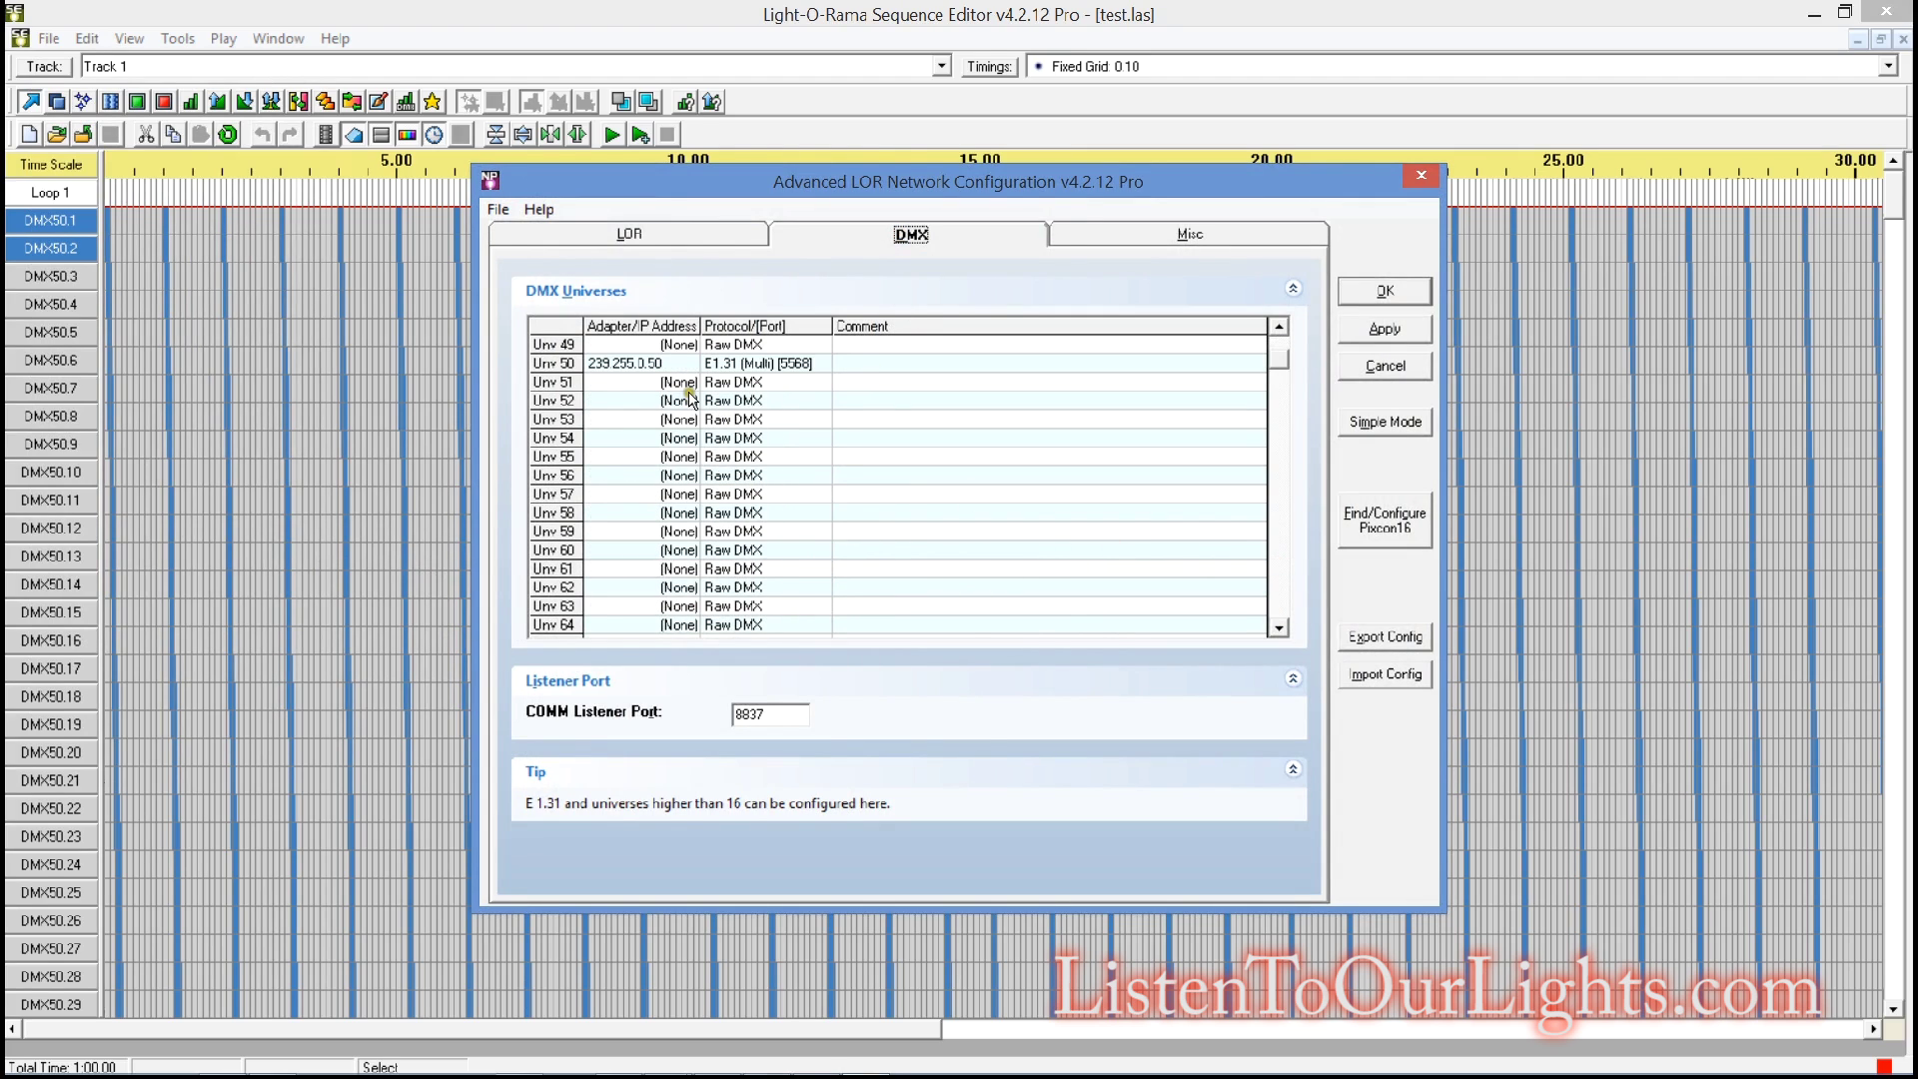
Point universe 50 at unicast IP 192.168.1.211, apply the settings, and close test.las.
{"action": "double_click", "coordinate": [668, 366]}
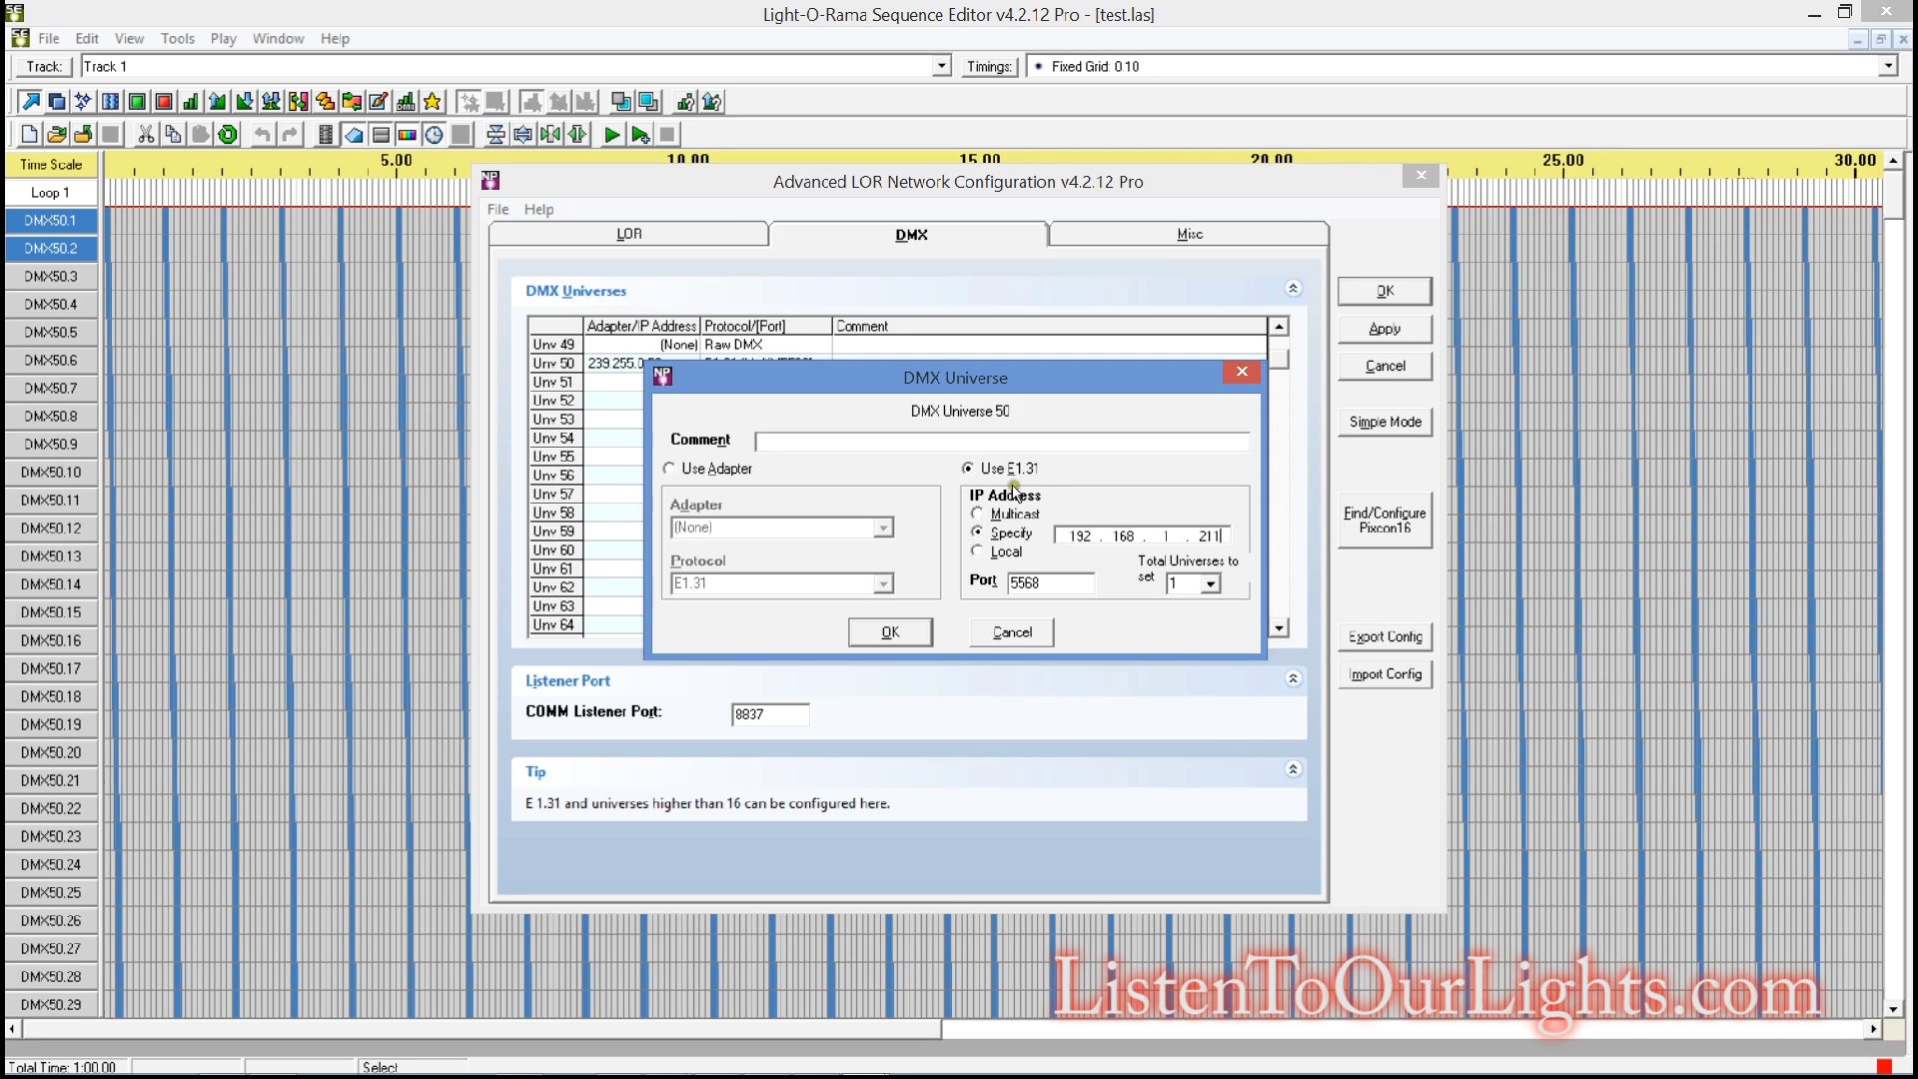
{"action": "left_click", "coordinate": [888, 633]}
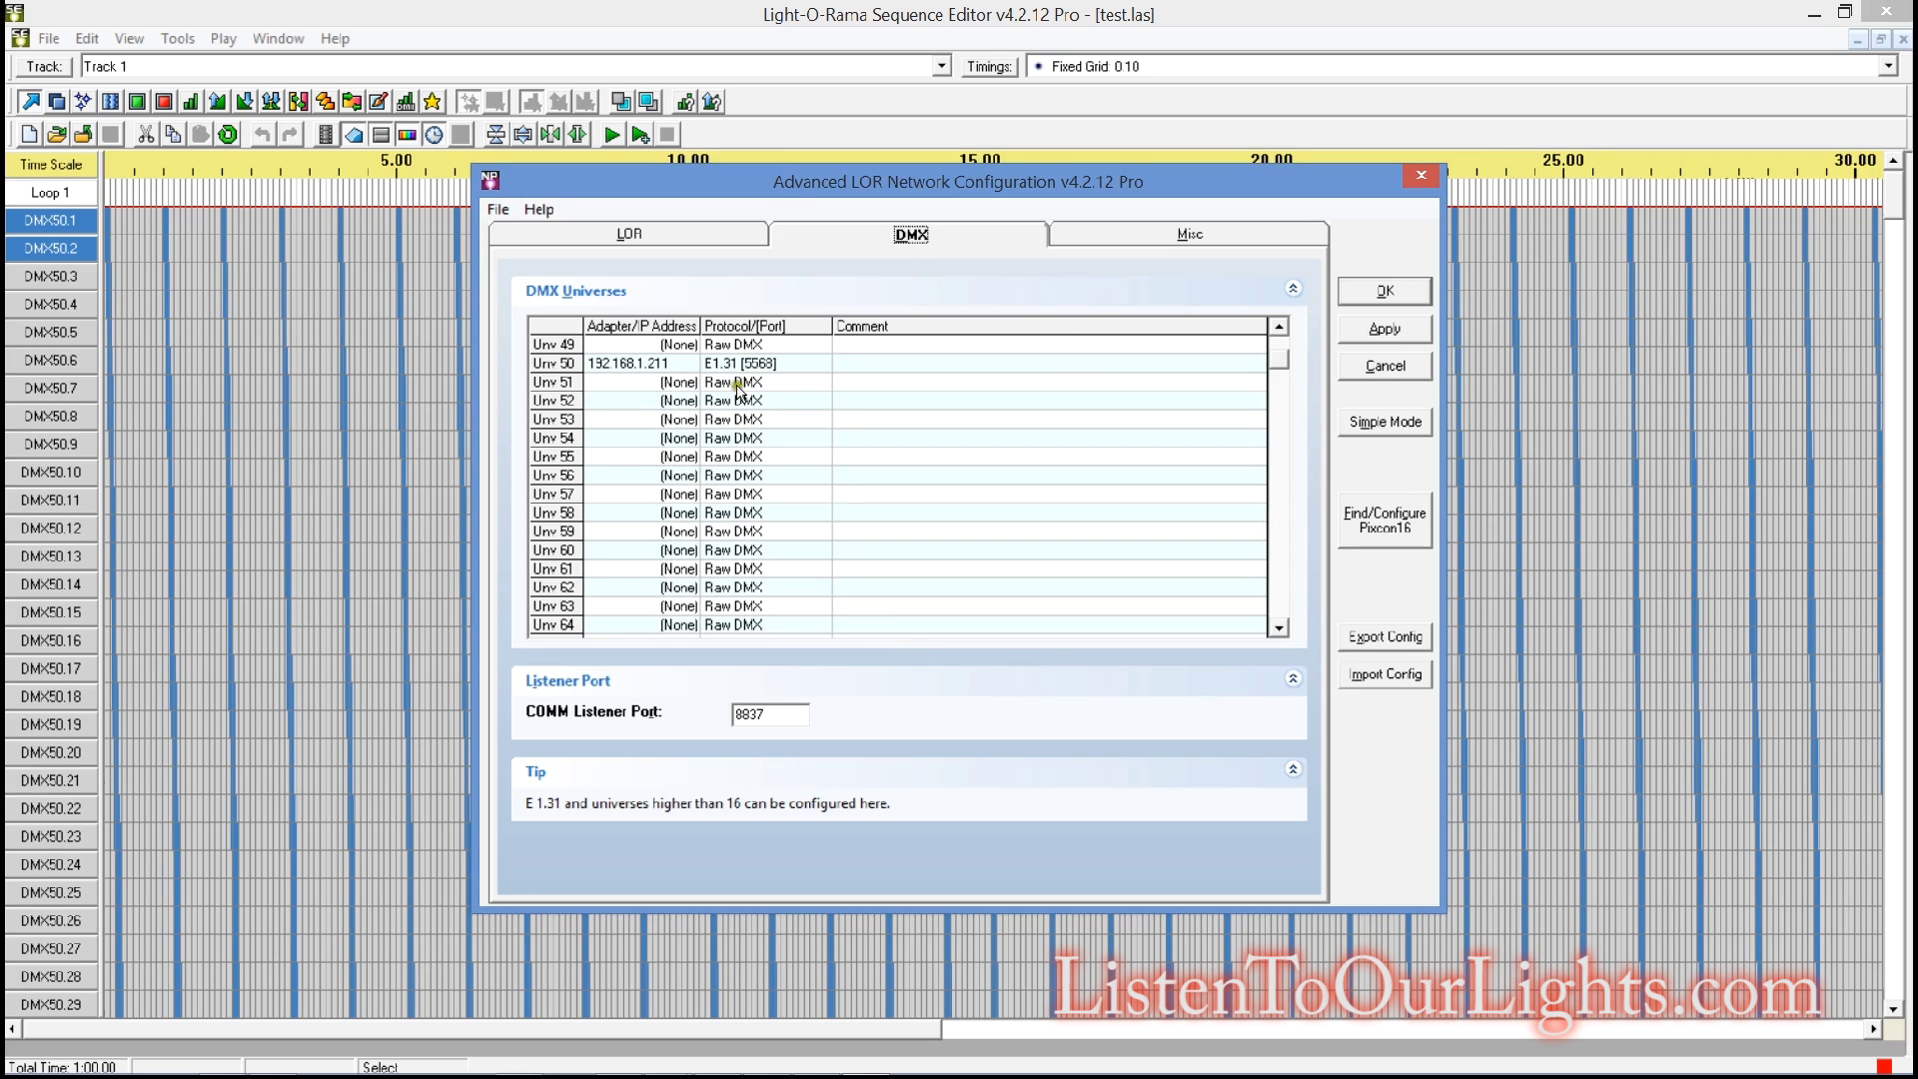
{"action": "left_click", "coordinate": [1399, 329]}
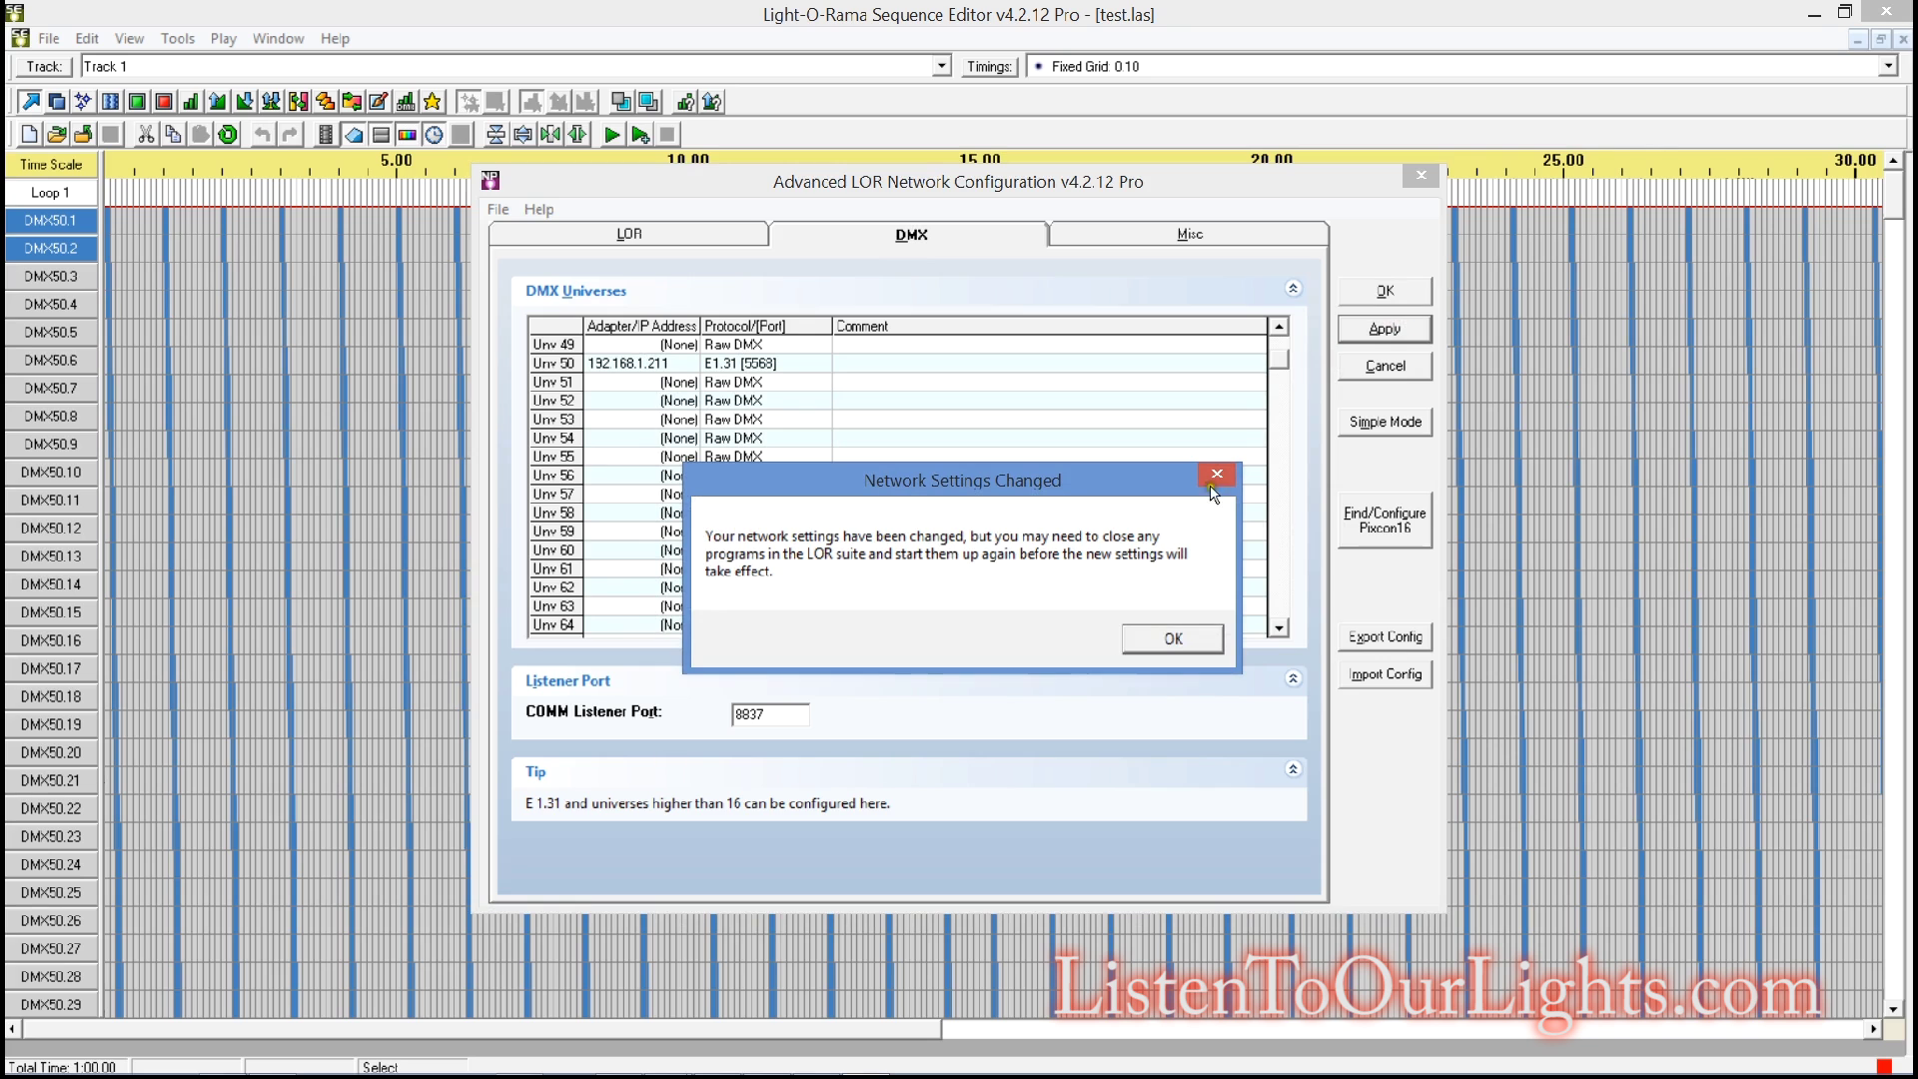
{"action": "left_click", "coordinate": [1150, 640]}
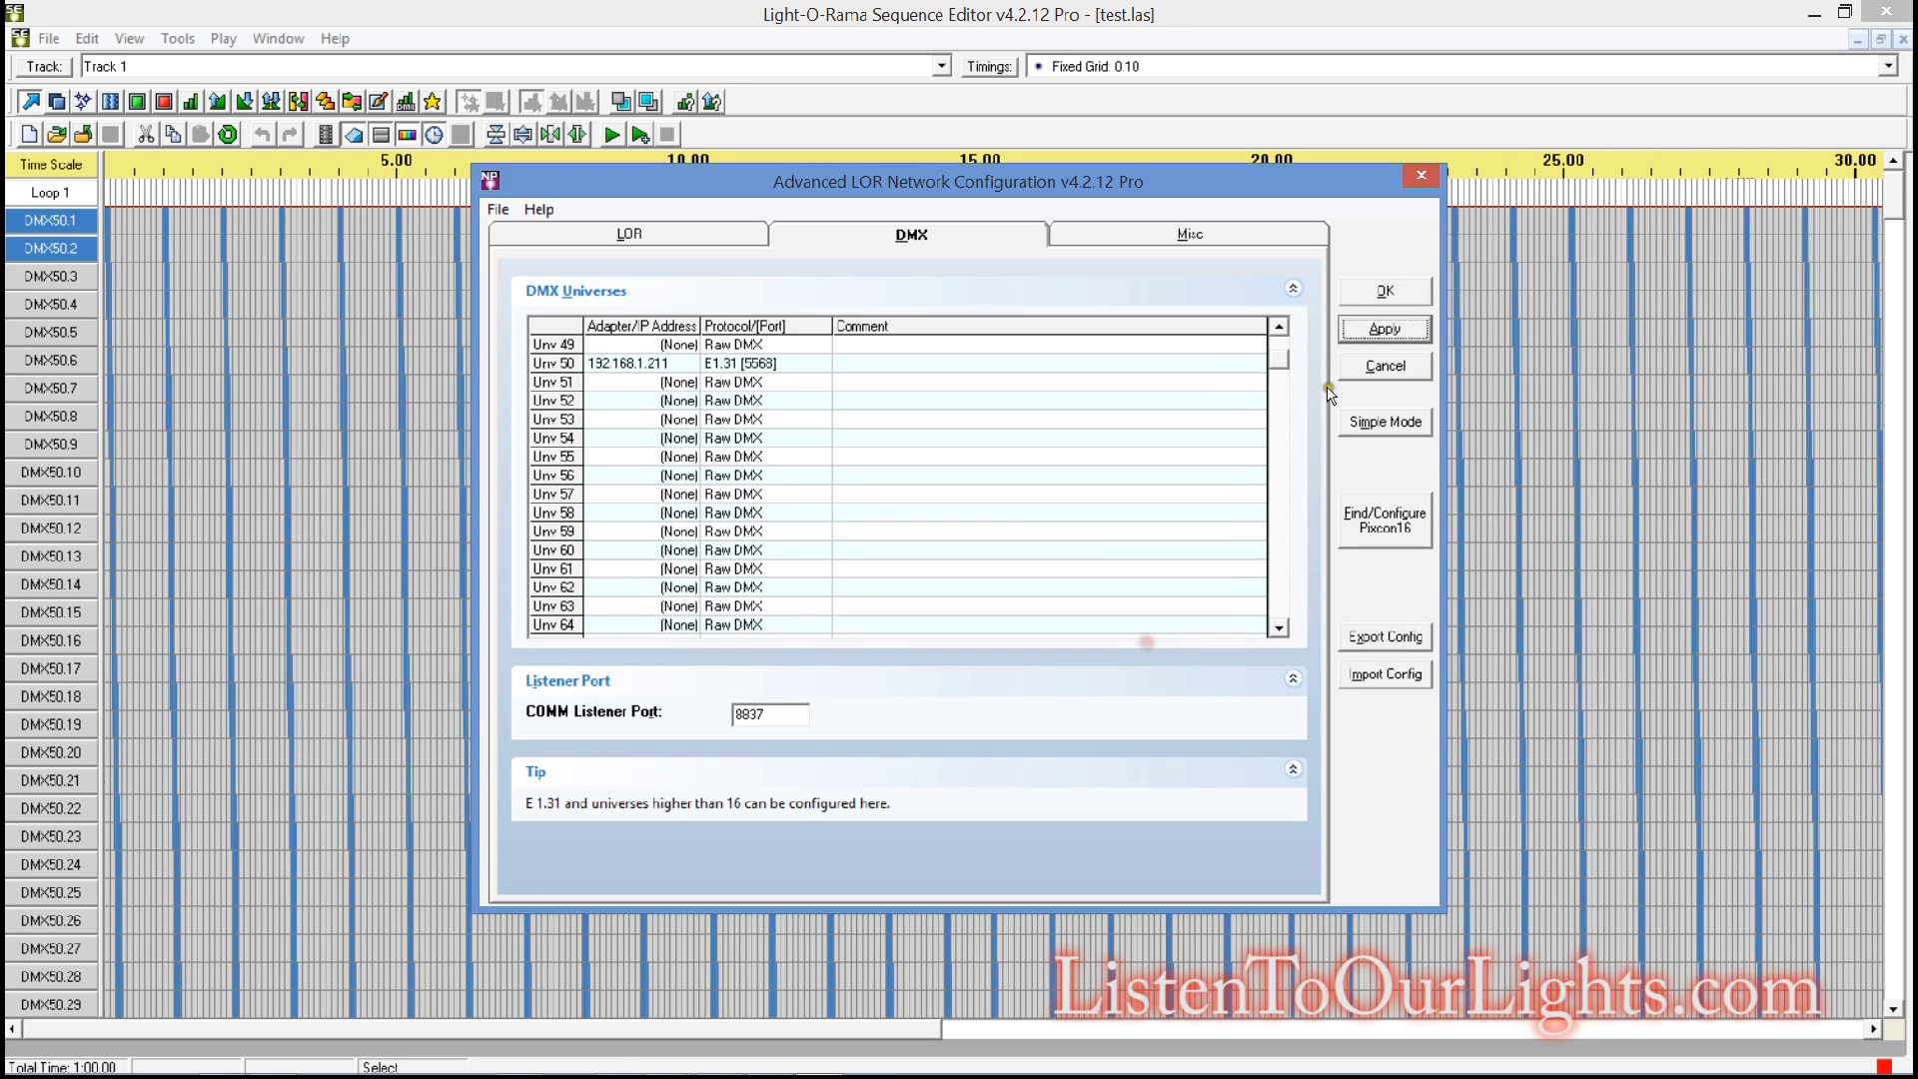
{"action": "left_click", "coordinate": [1385, 292]}
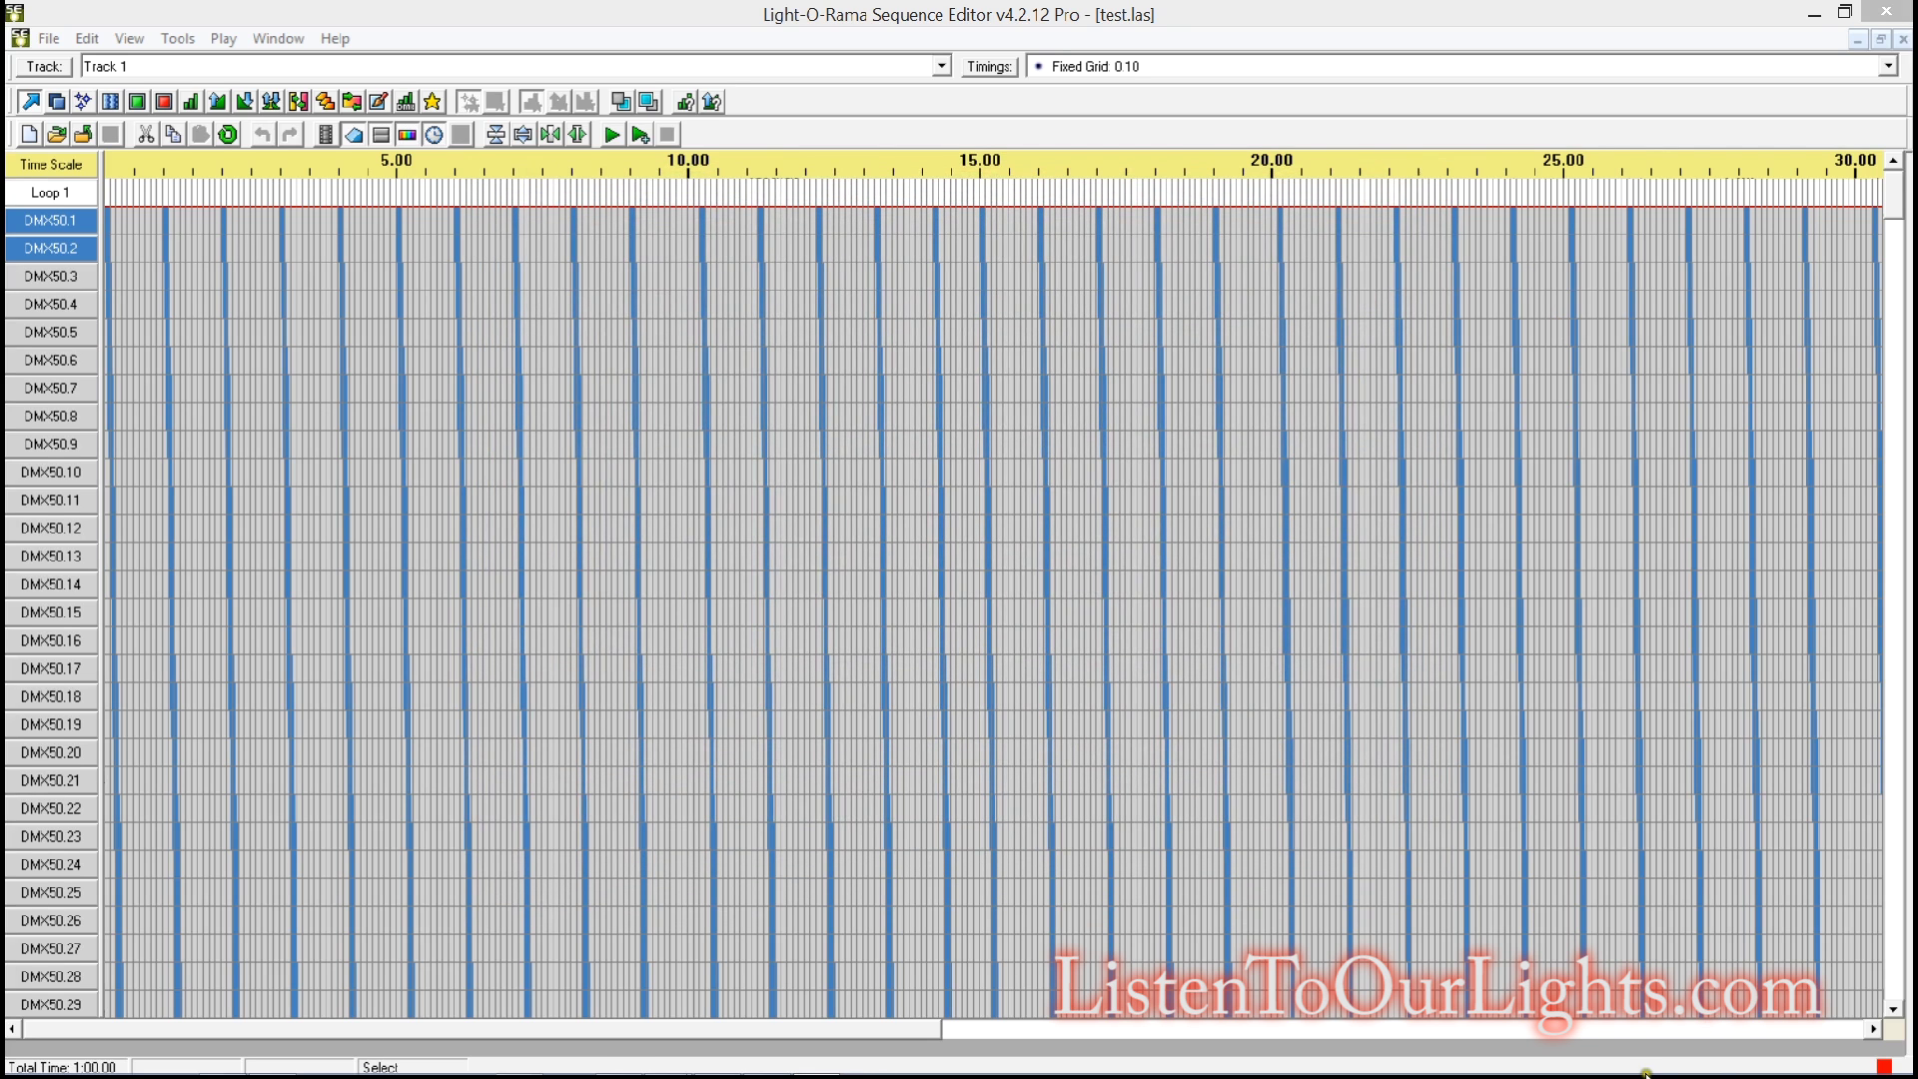
{"action": "left_click", "coordinate": [1903, 38]}
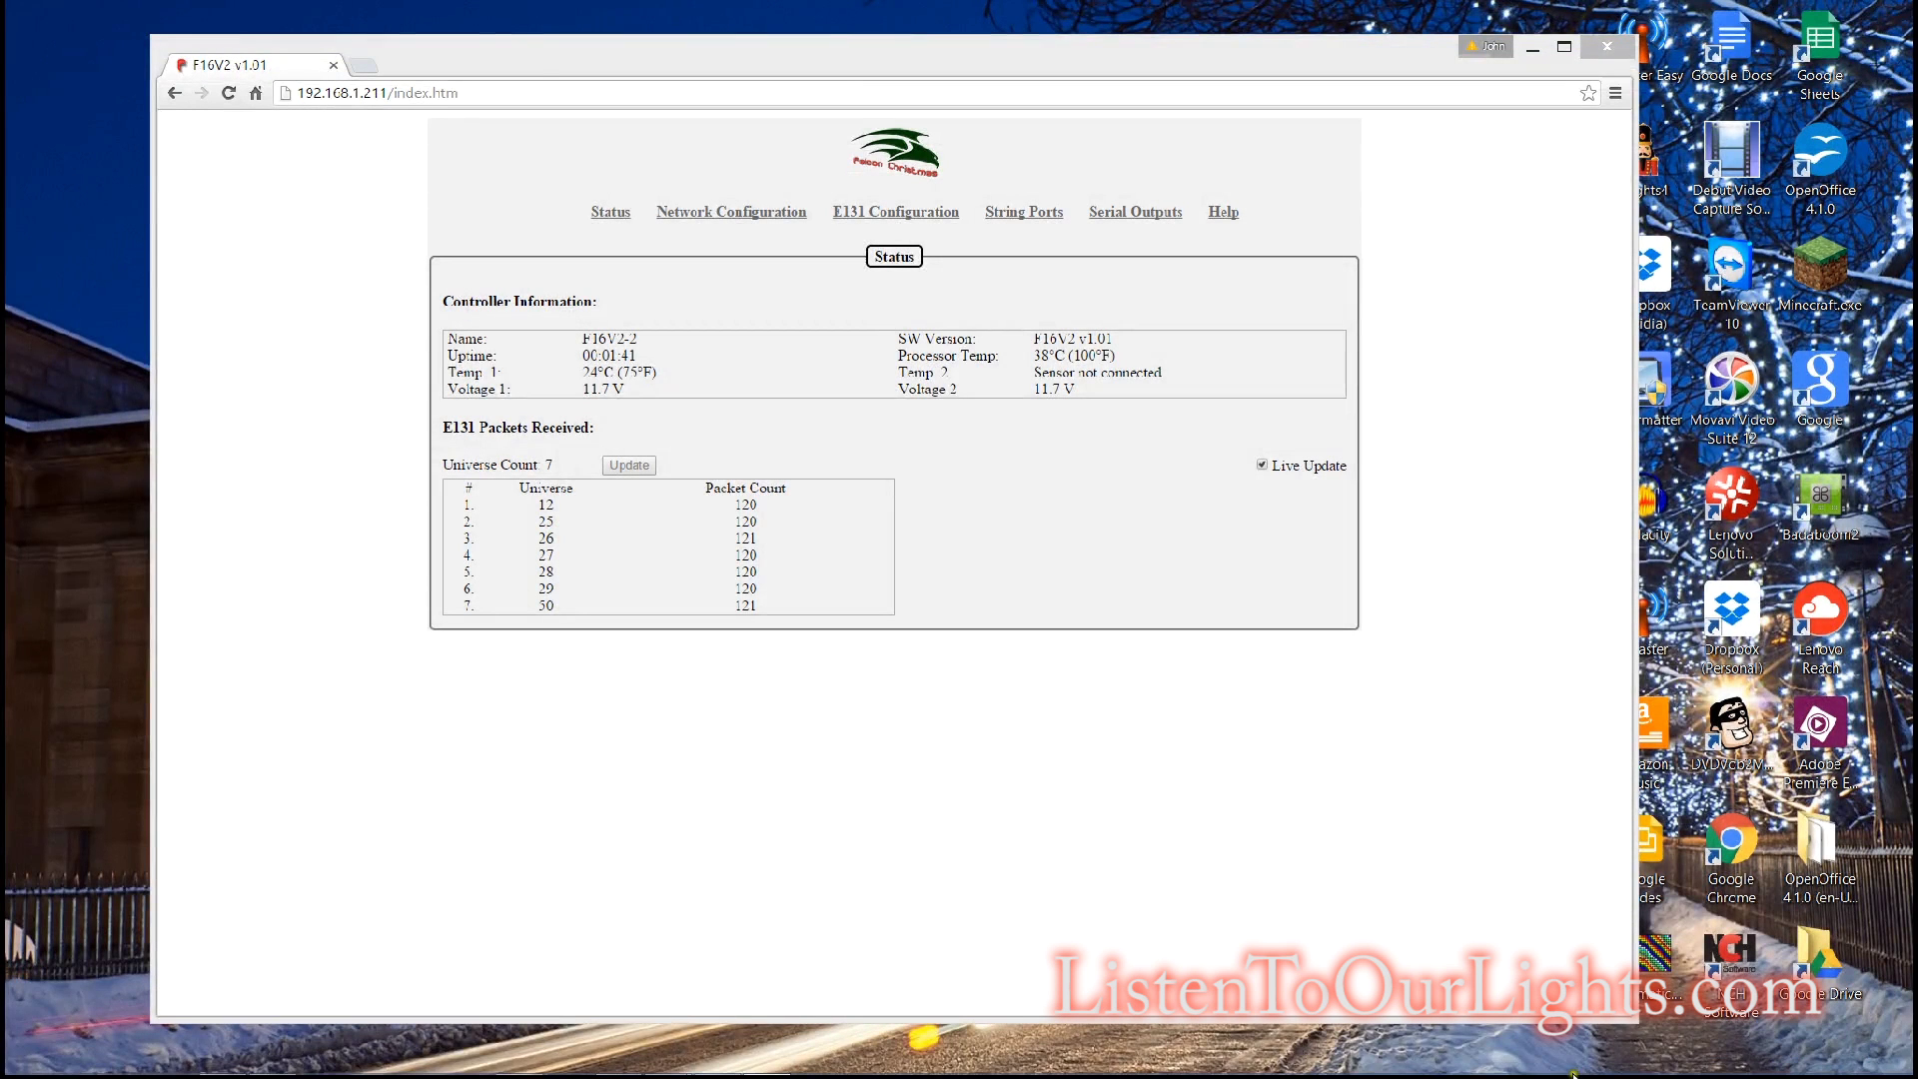
Relaunch the Sequence Editor, reopen test.las from Recent Sequences, and return to the Falcon browser page.
{"action": "mouse_move", "coordinate": [1574, 1074]}
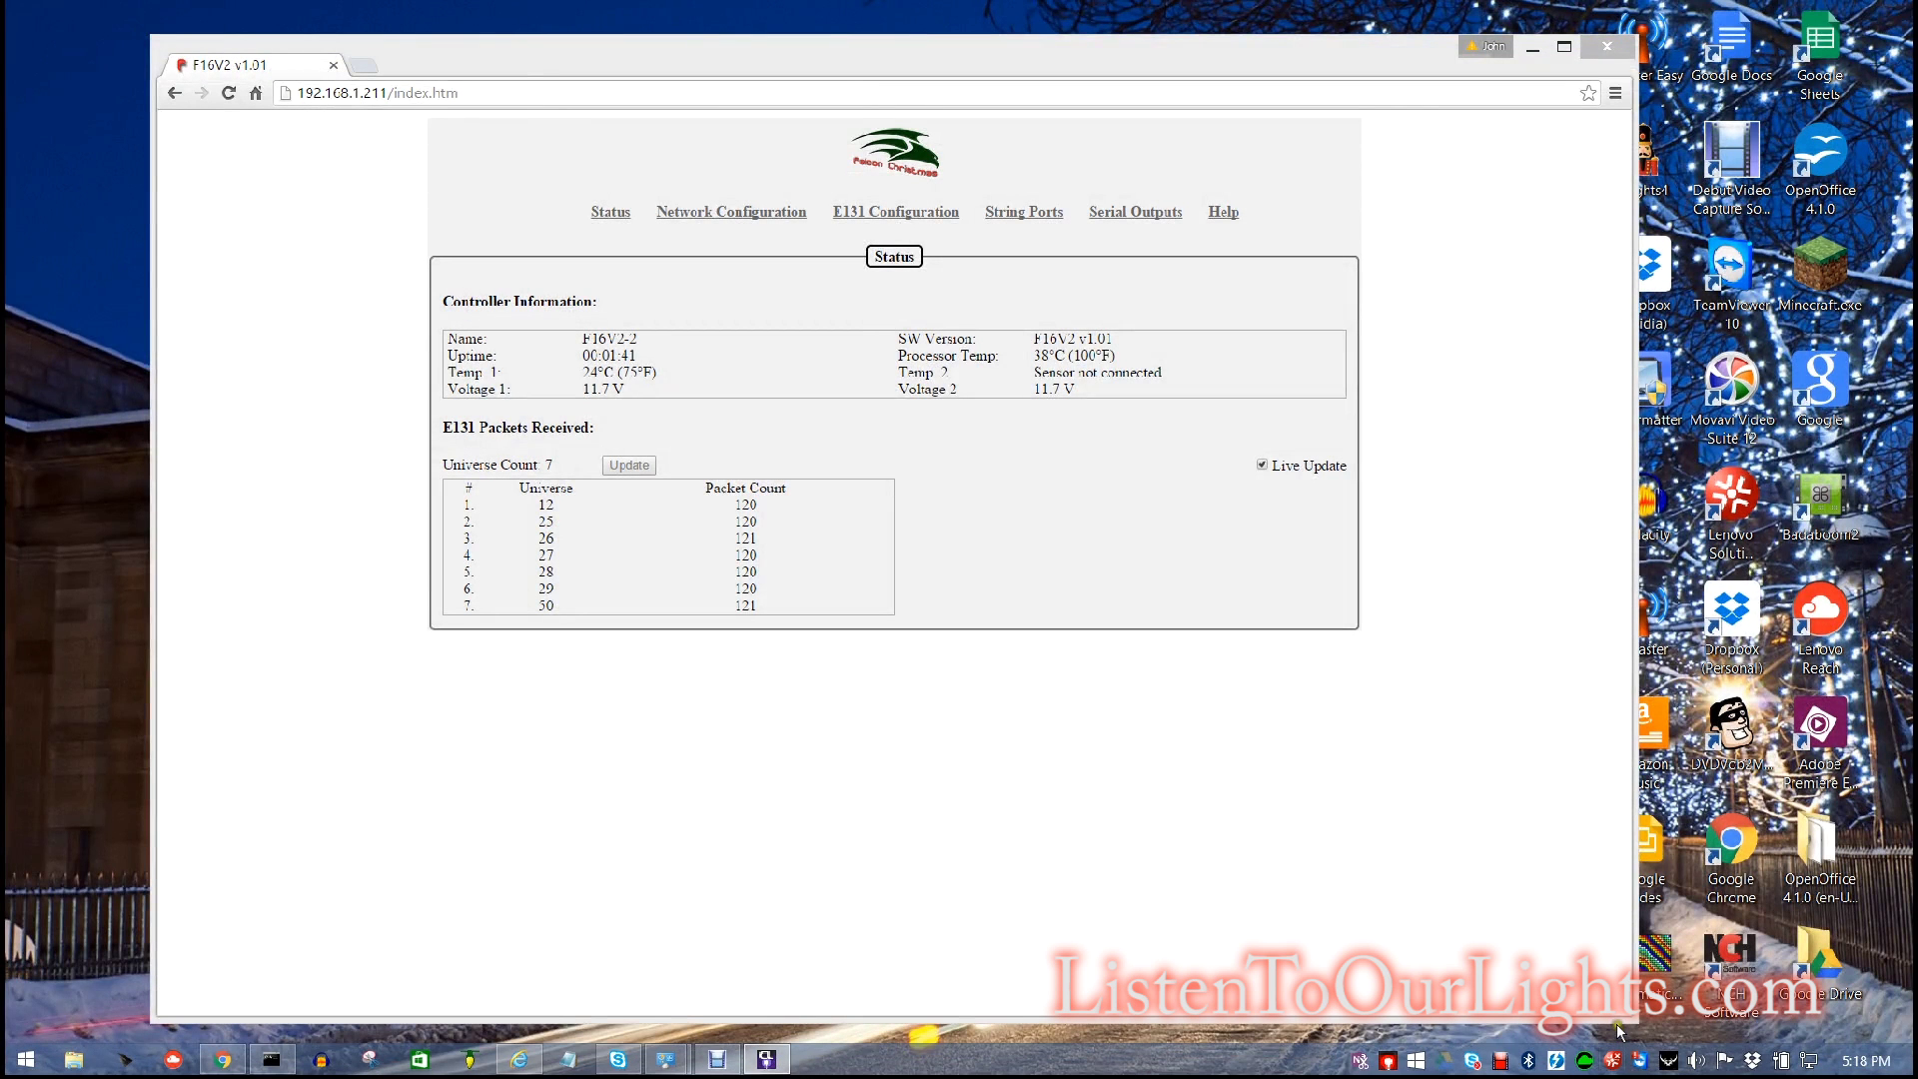
{"action": "right_click", "coordinate": [1387, 1067]}
{"action": "left_click", "coordinate": [1491, 381]}
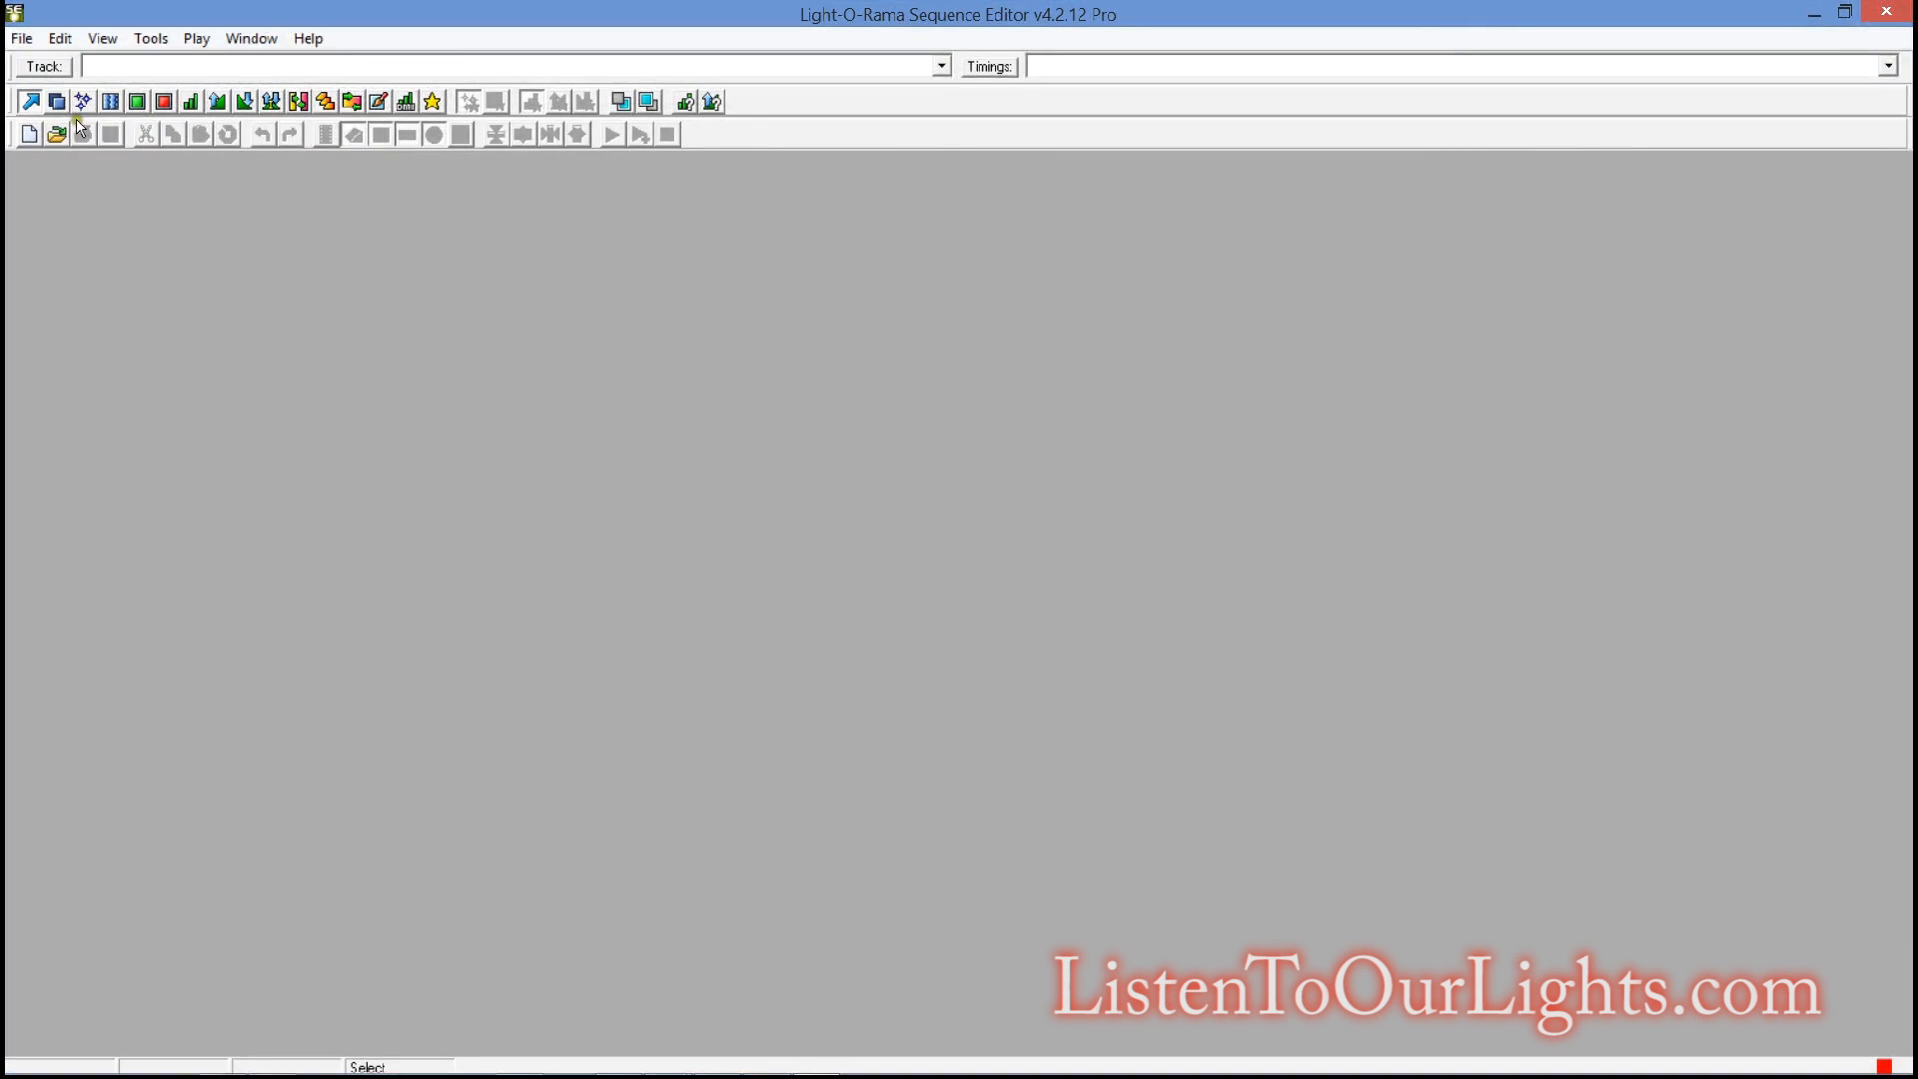
{"action": "left_click", "coordinate": [60, 132]}
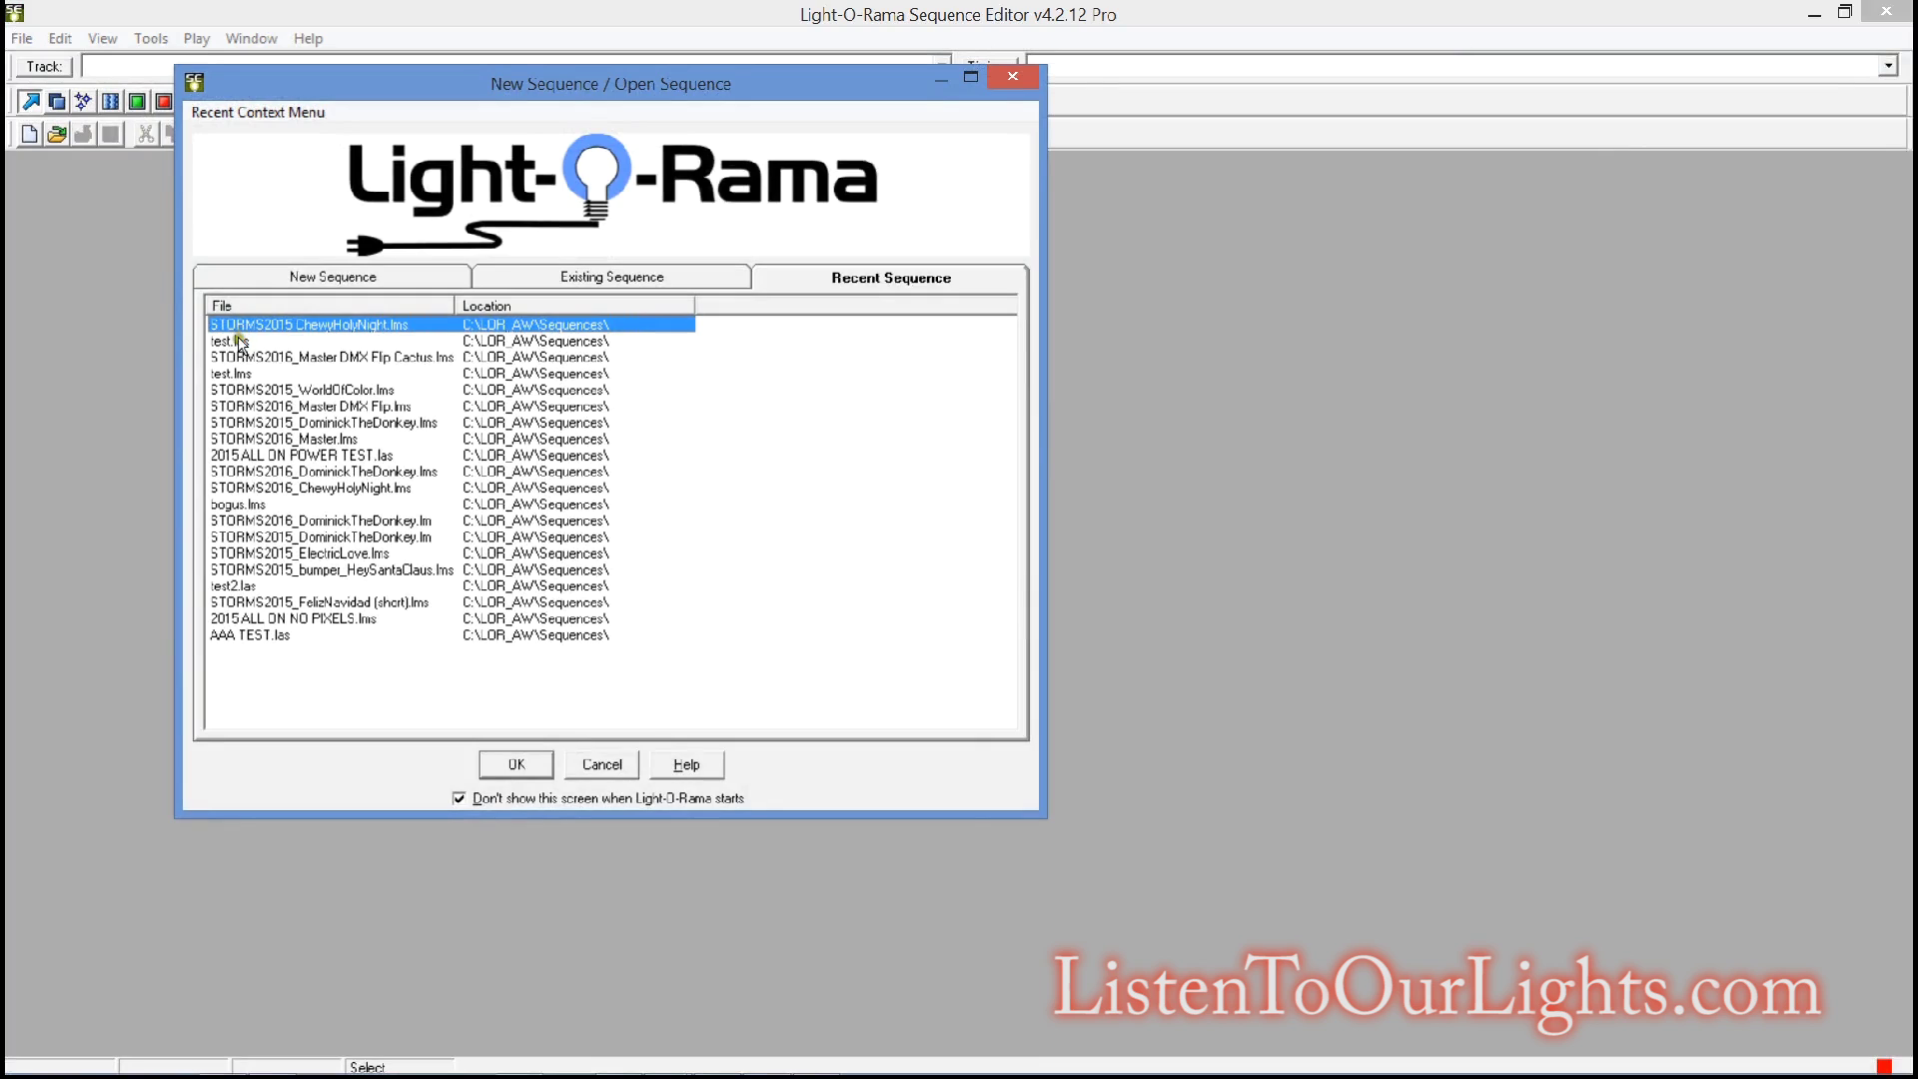
{"action": "double_click", "coordinate": [238, 342]}
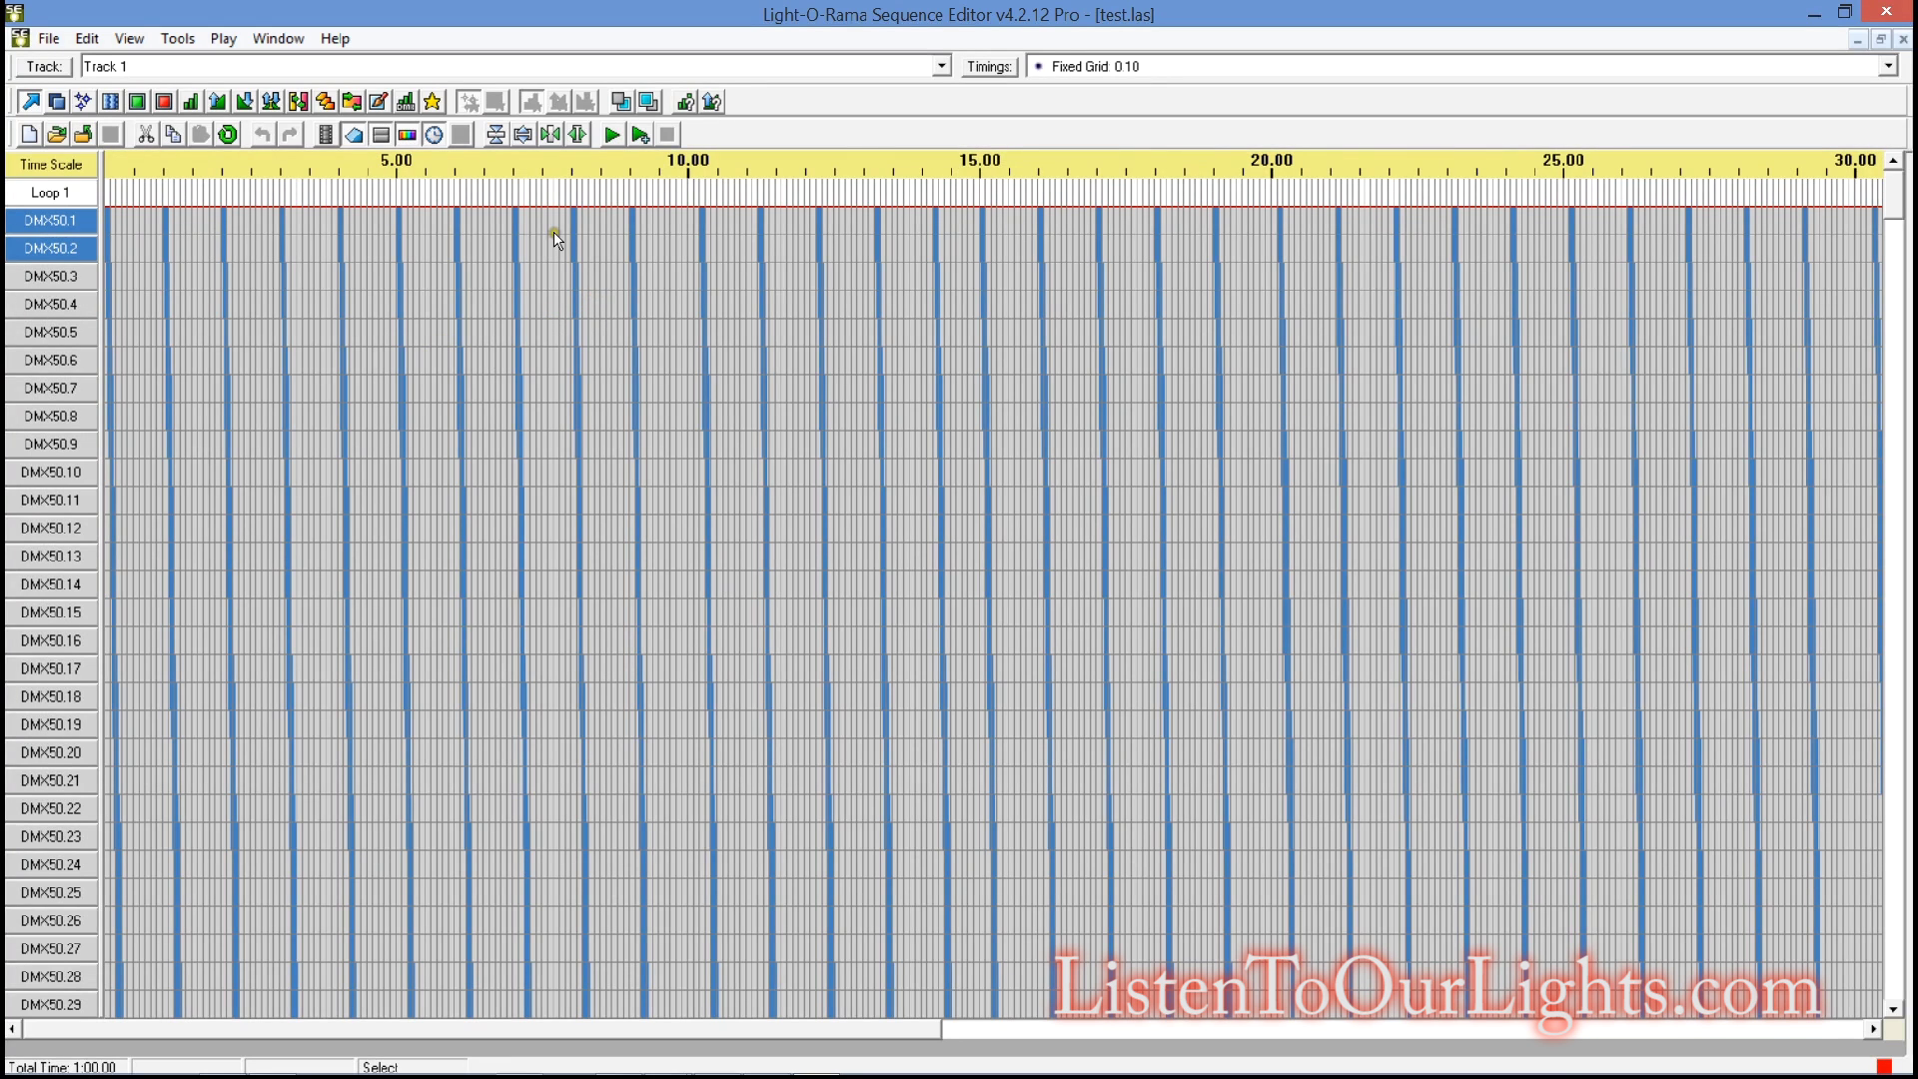
{"action": "key", "text": "alt+Tab"}
{"action": "key", "text": "alt+Tab"}
{"action": "key", "text": "alt+Tab"}
{"action": "key", "text": "alt+Tab"}
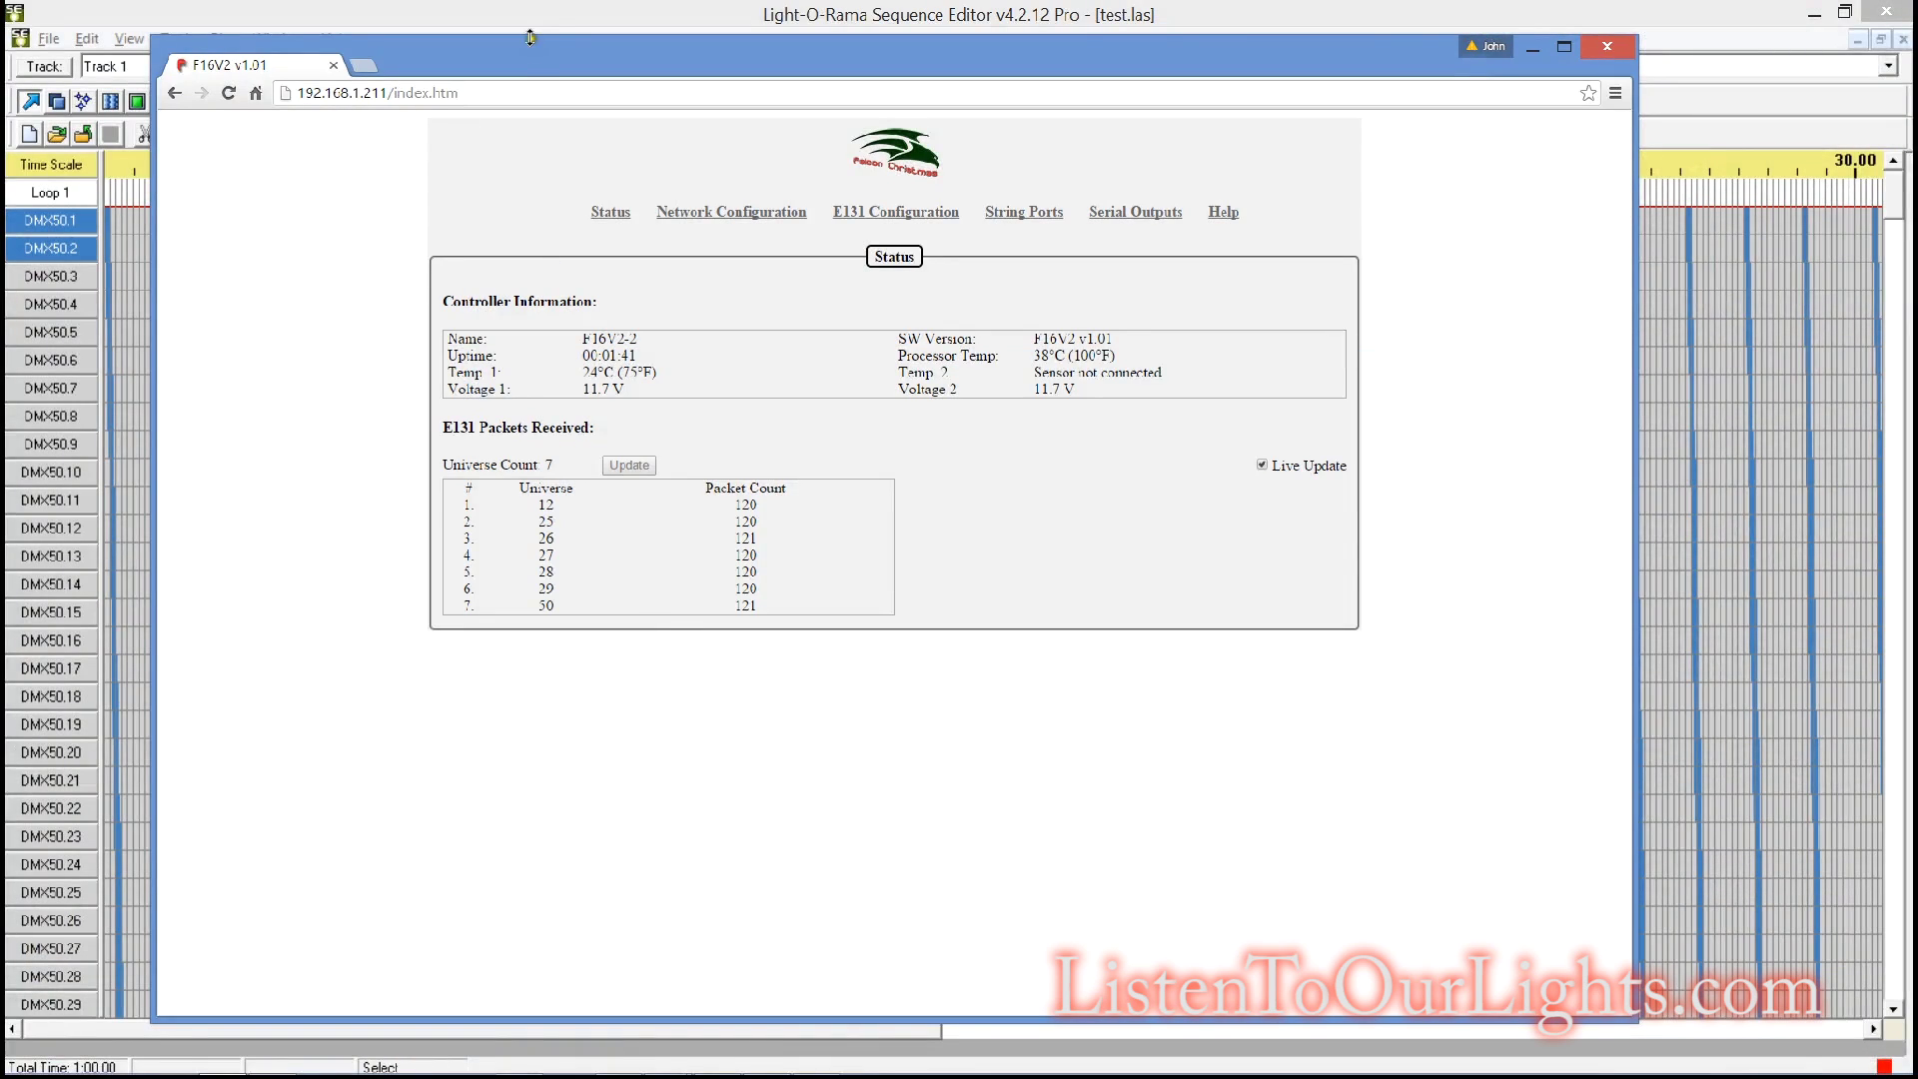
Reload 192.168.1.211/index.htm, then go to the E1.31 universe setup page.
{"action": "left_click", "coordinate": [535, 94]}
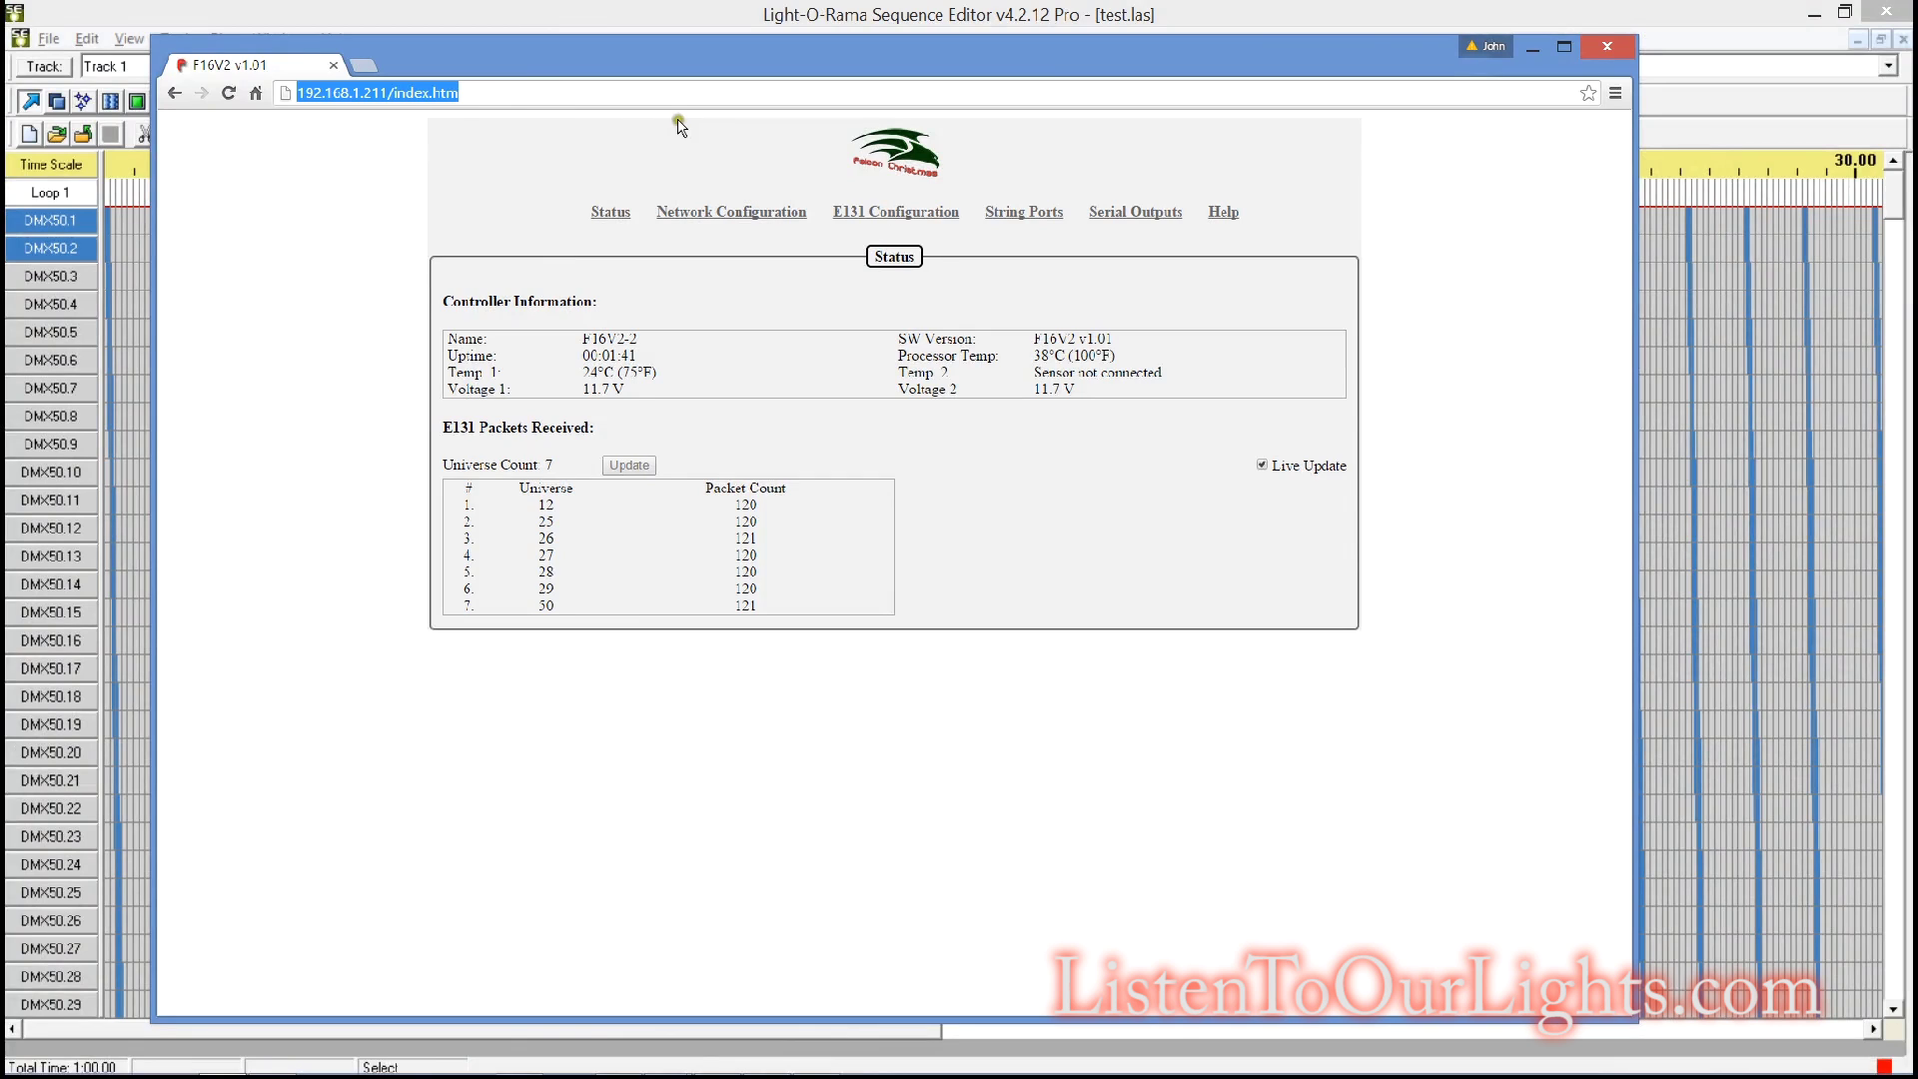
{"action": "left_click", "coordinate": [714, 97]}
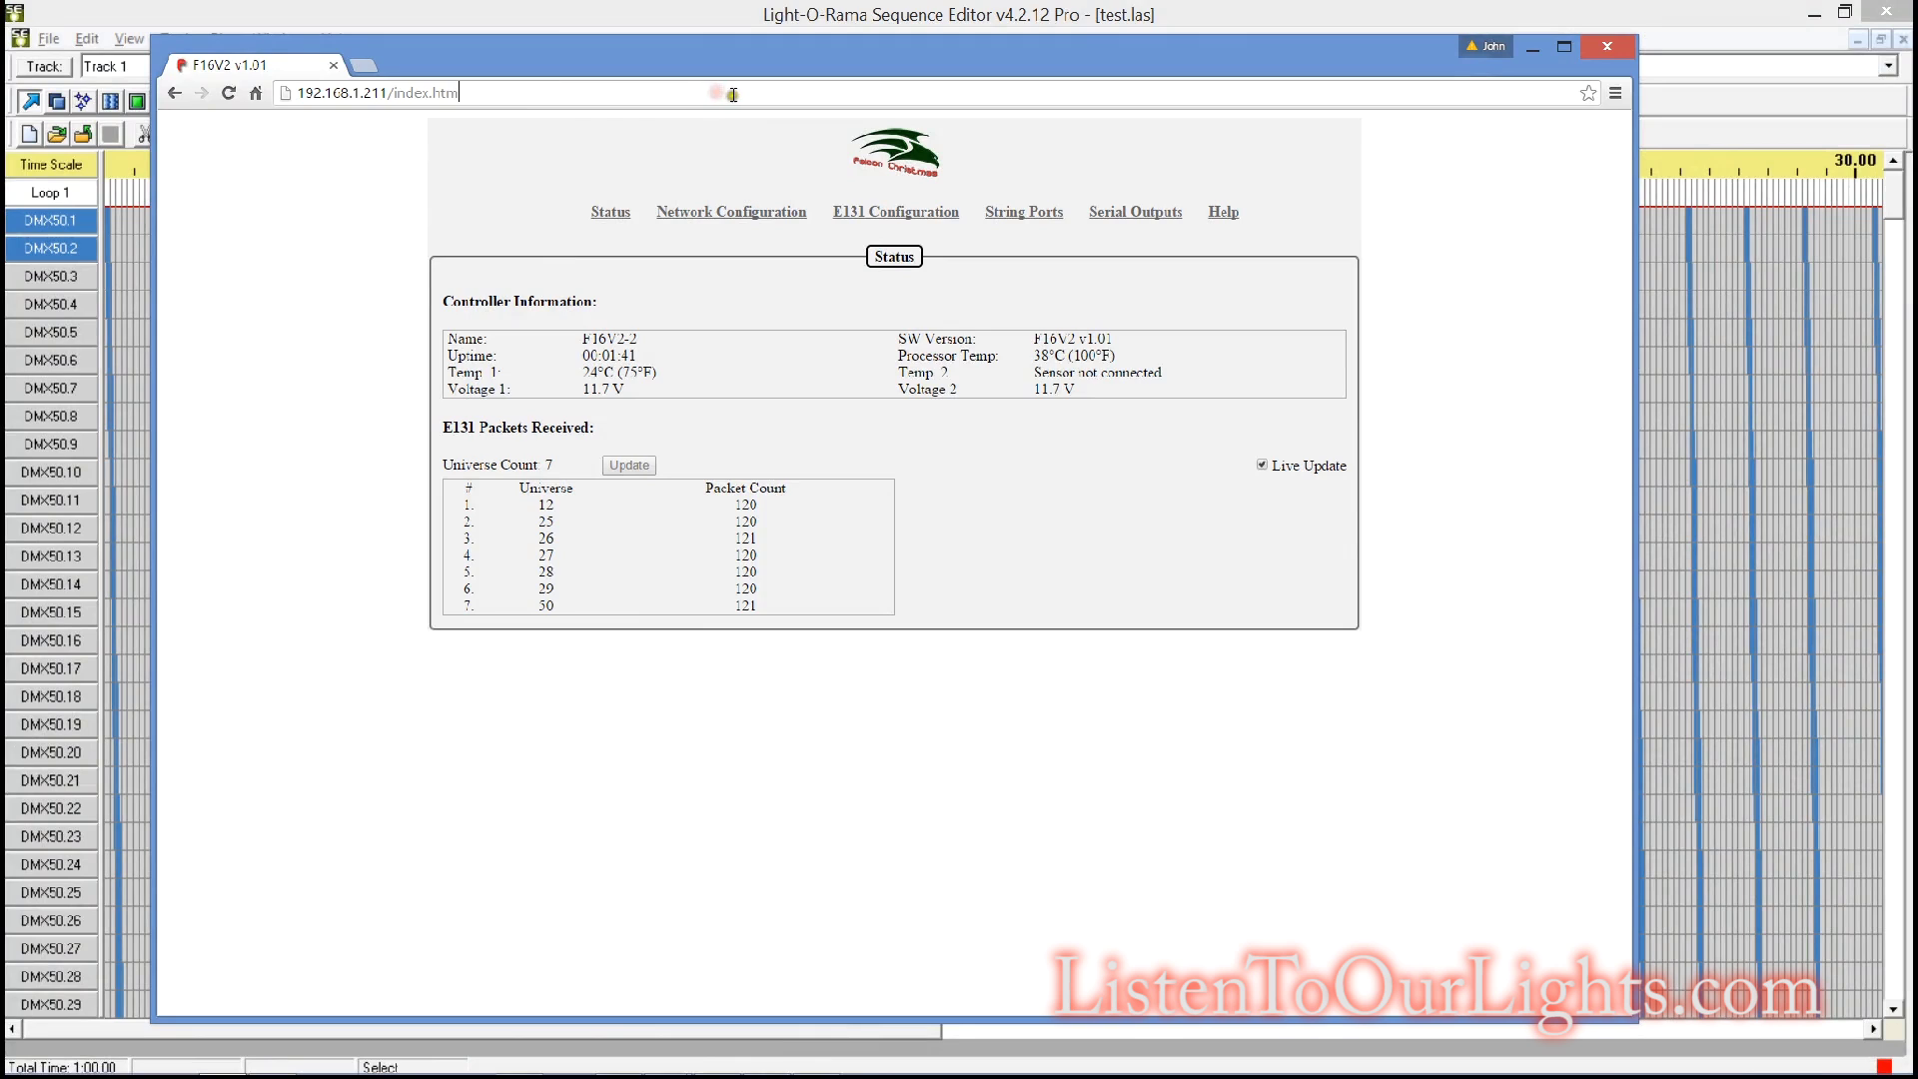
{"action": "key", "text": "Return"}
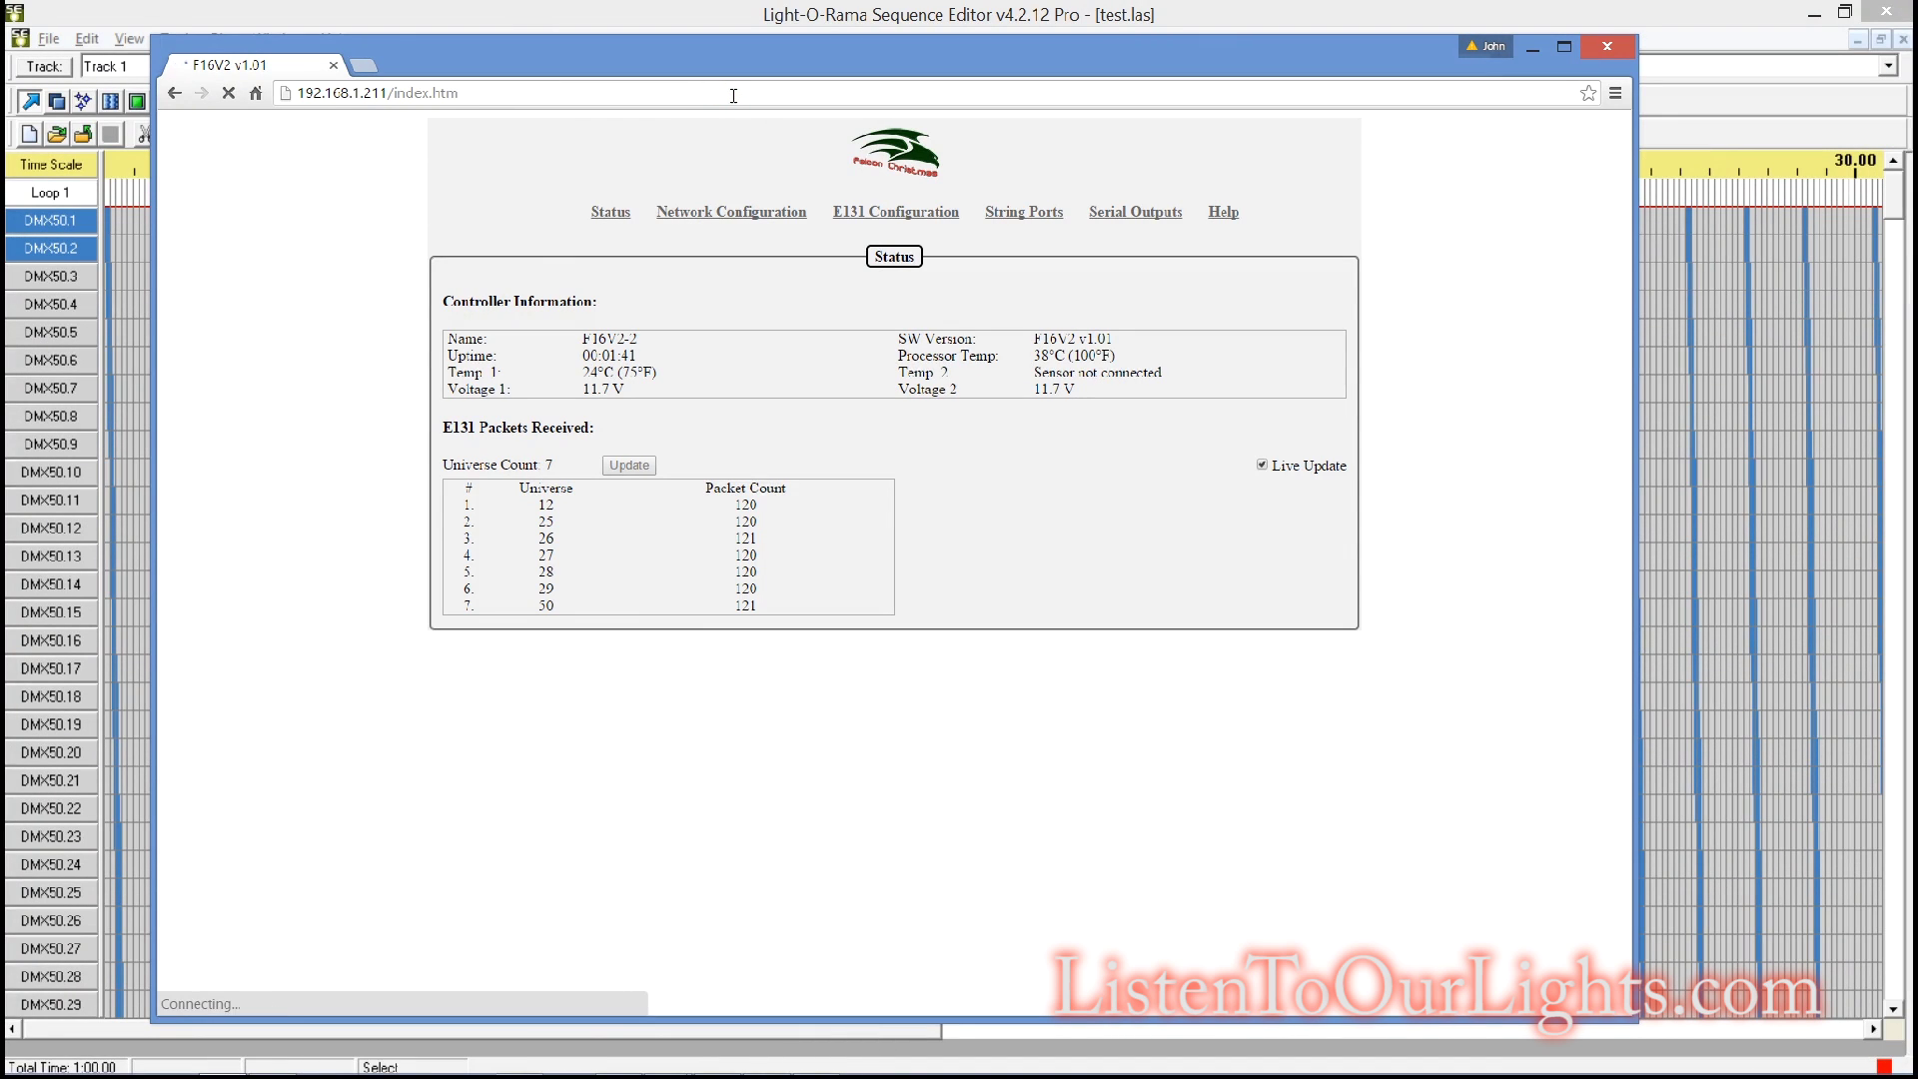
{"action": "left_click", "coordinate": [733, 96]}
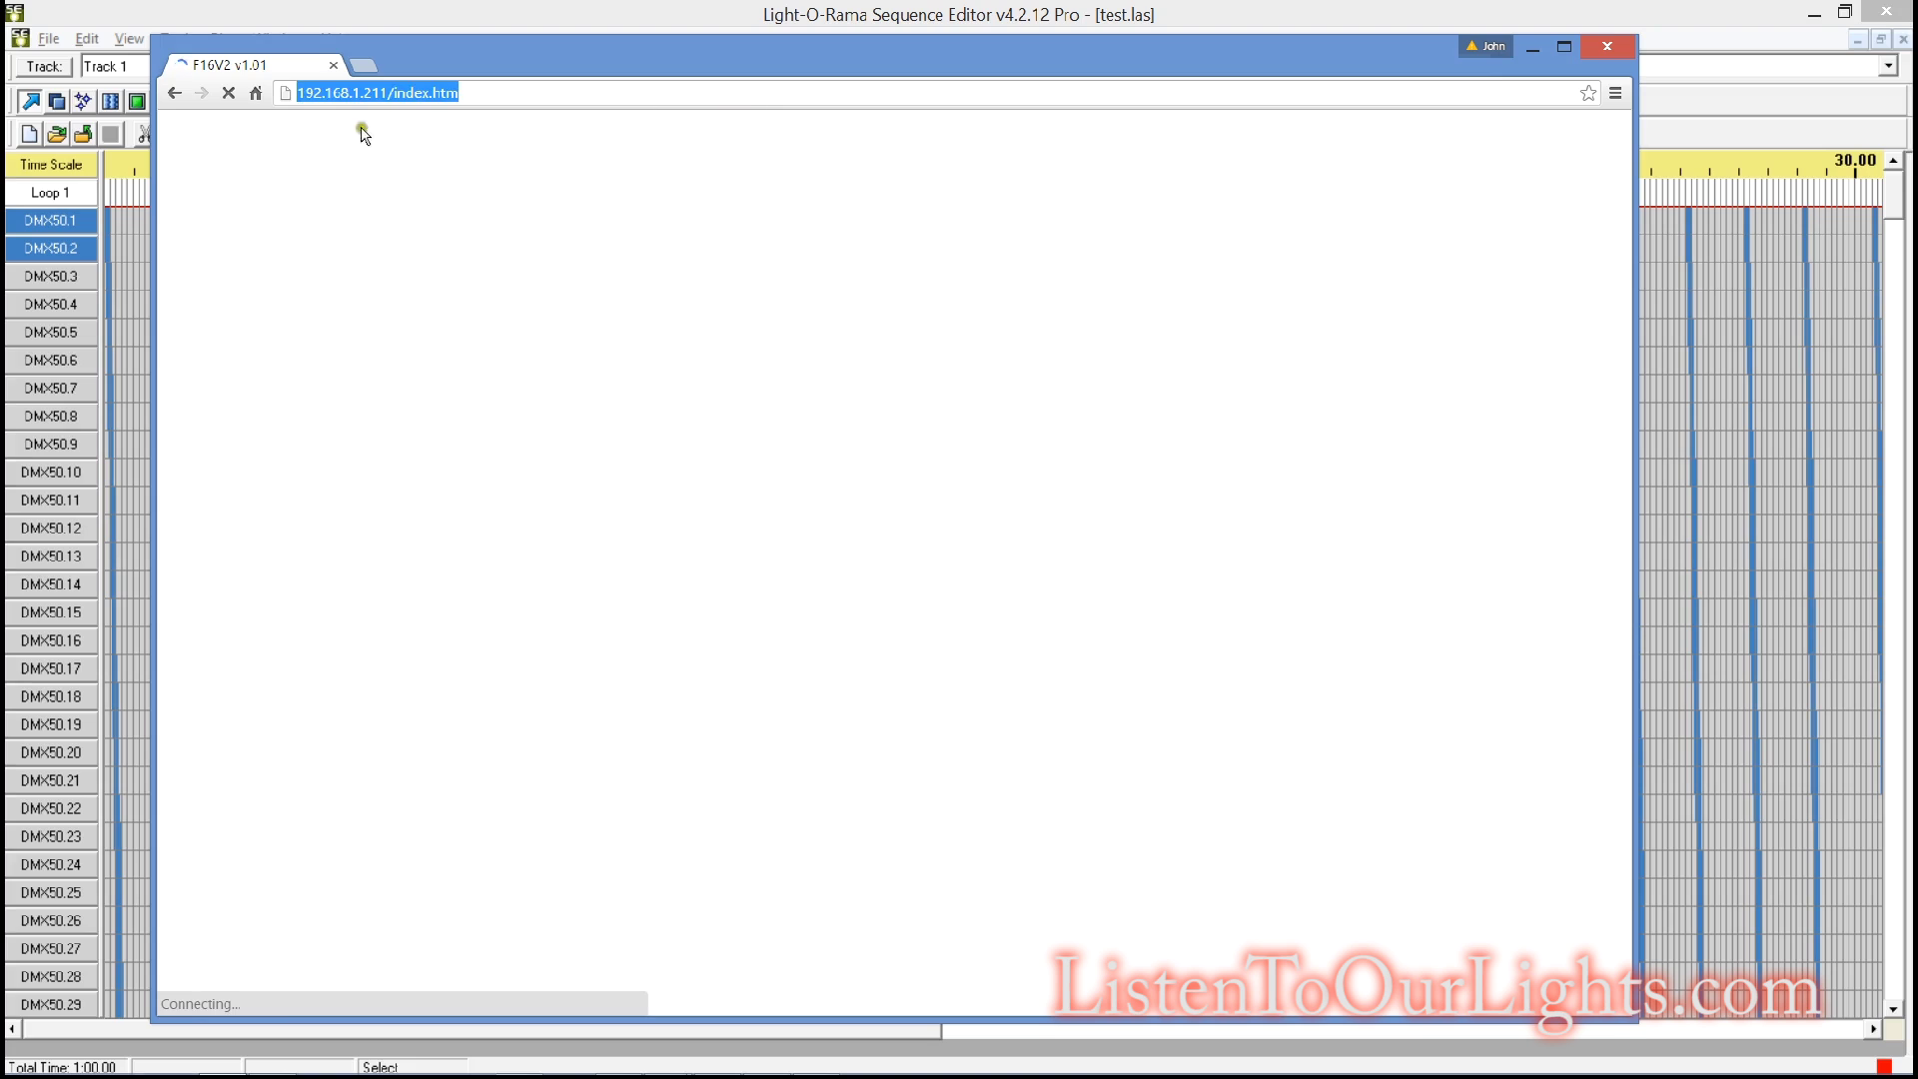
{"action": "left_click", "coordinate": [500, 94]}
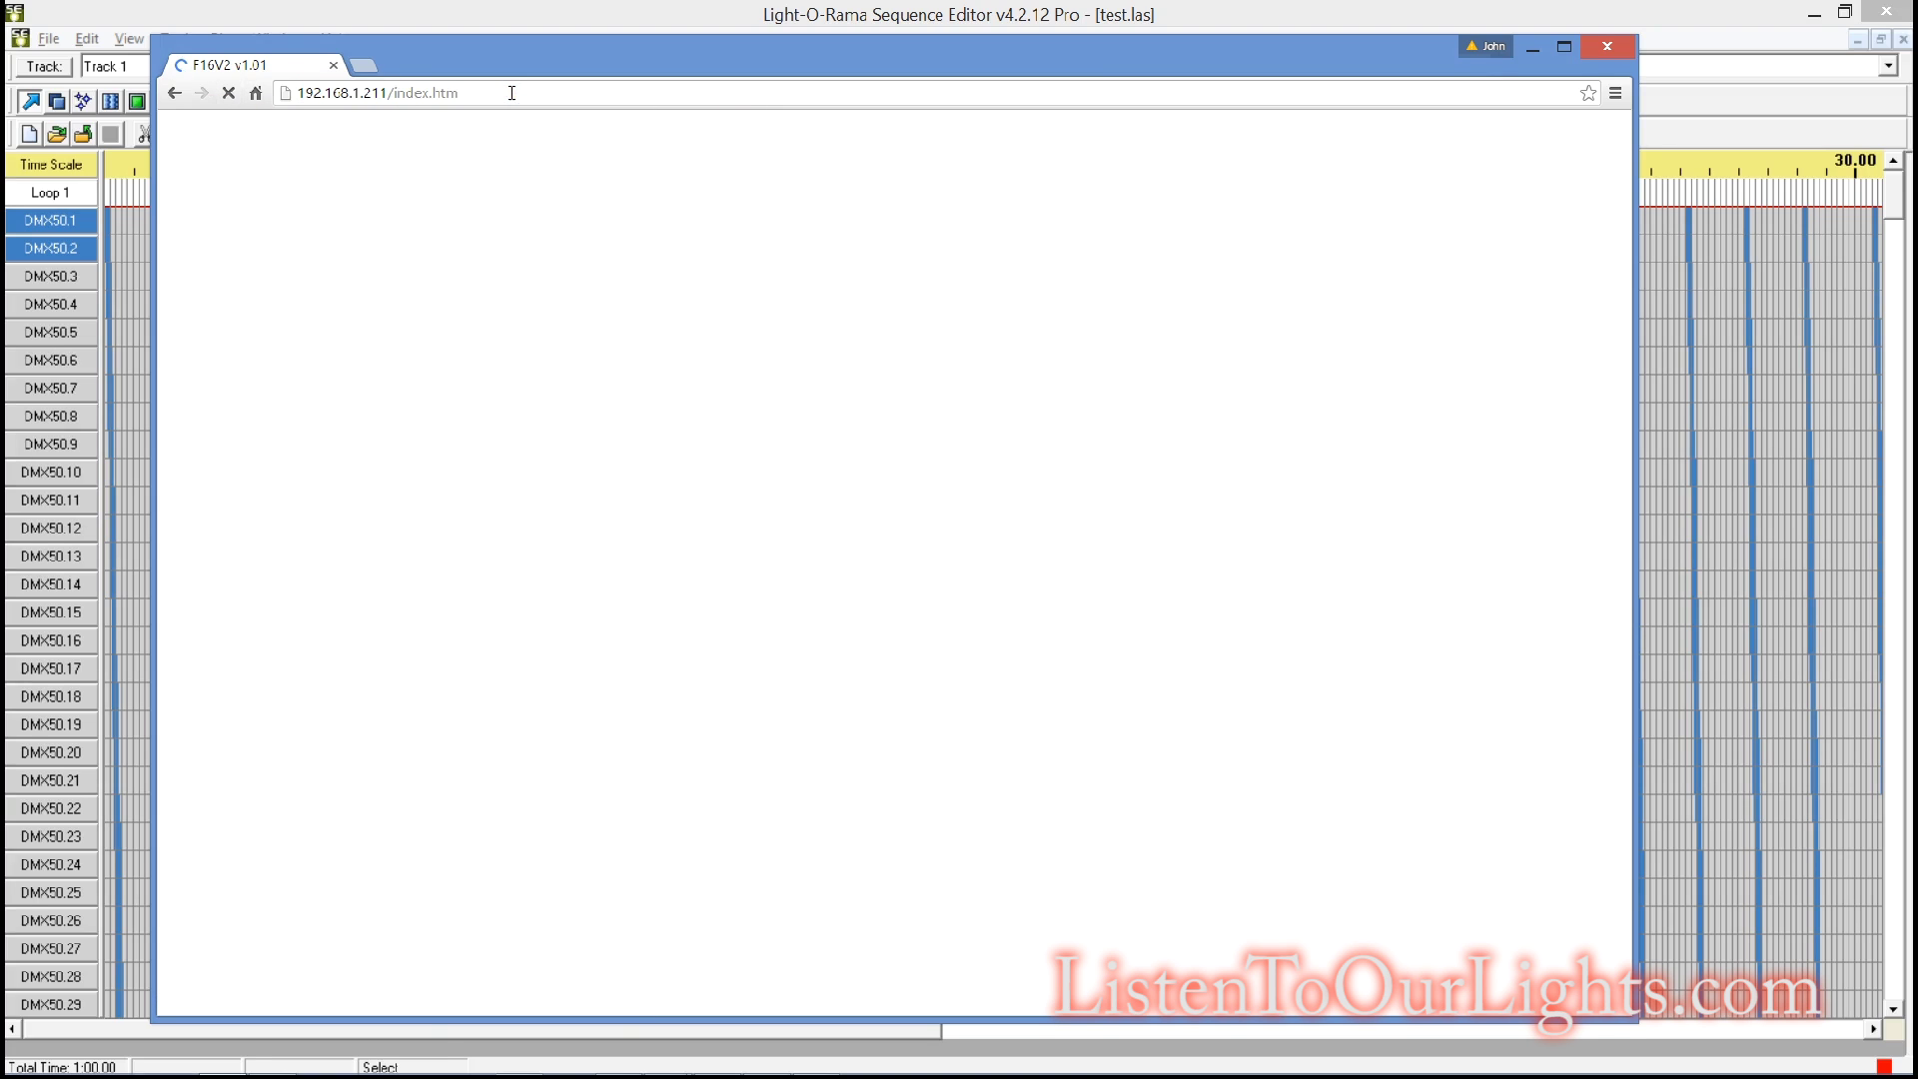
{"action": "left_click", "coordinate": [511, 93]}
{"action": "left_click", "coordinate": [511, 93]}
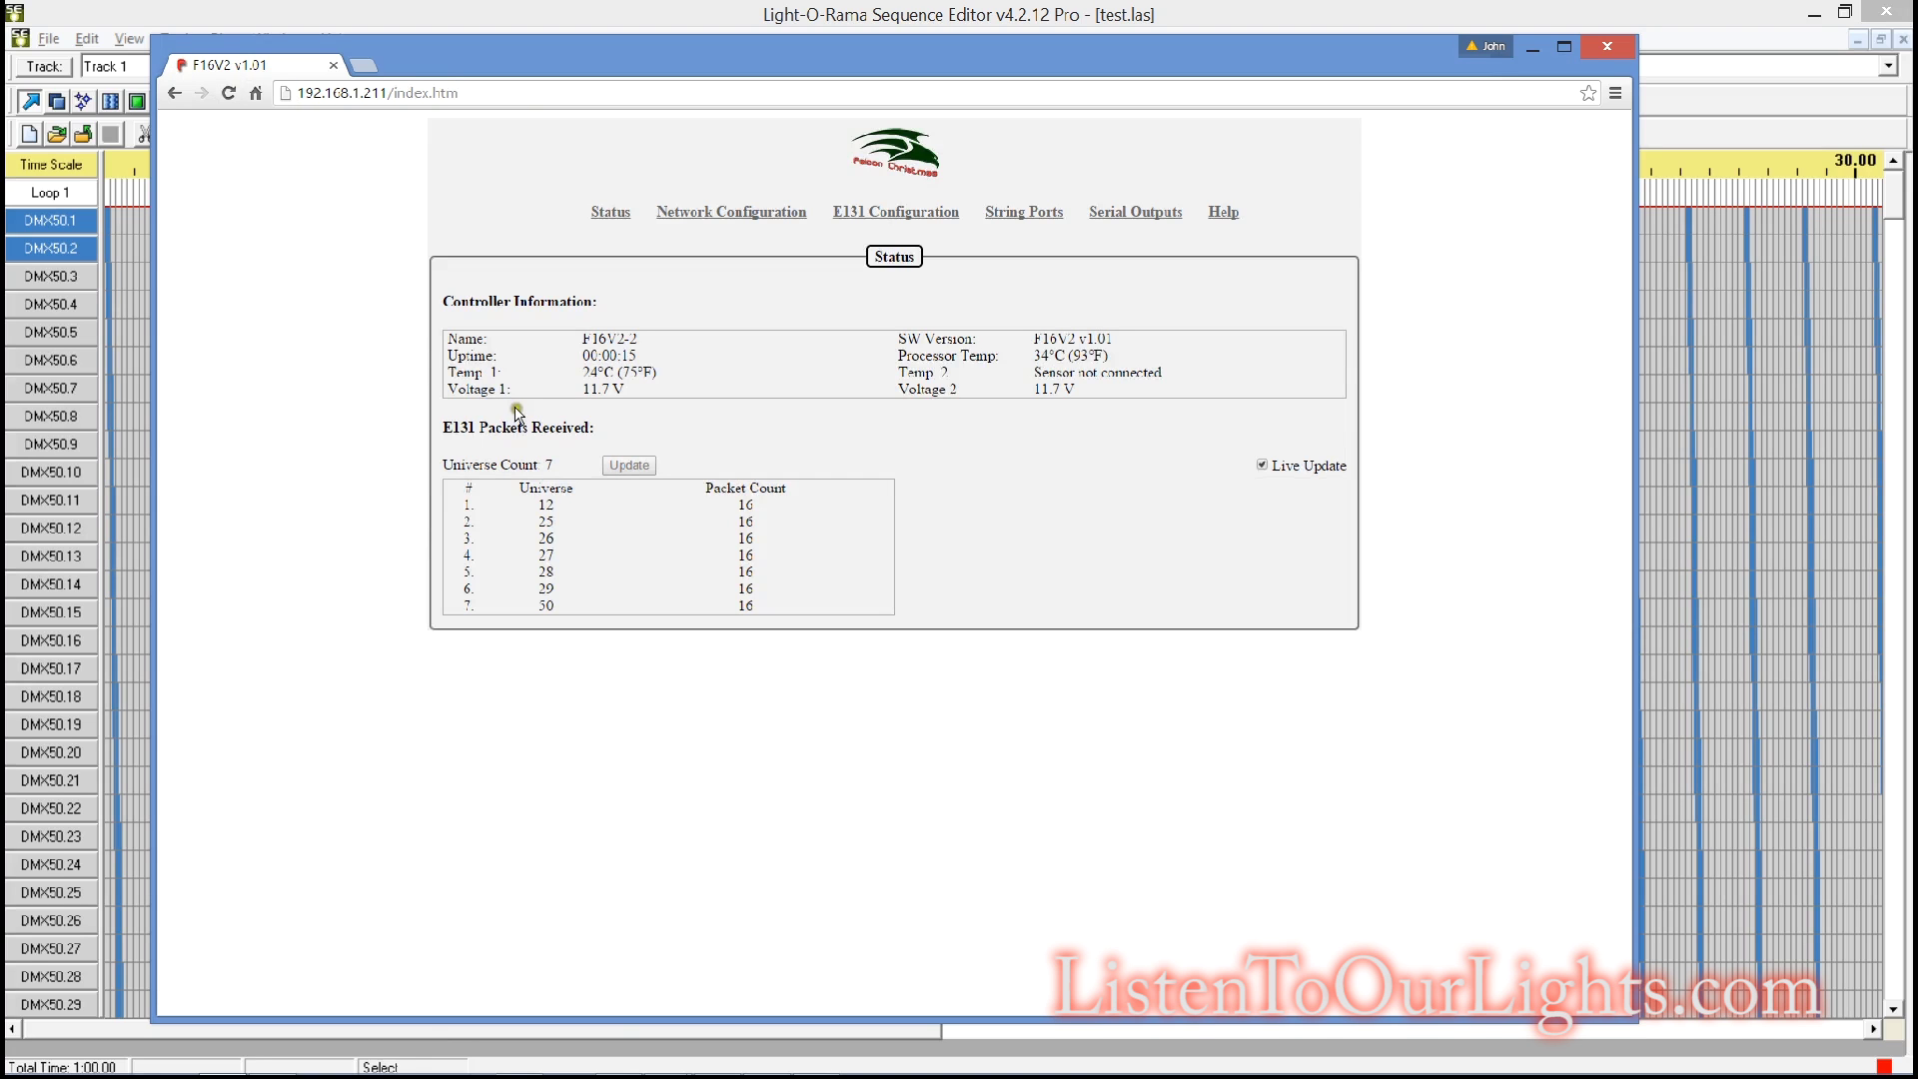
{"action": "left_click", "coordinate": [884, 213]}
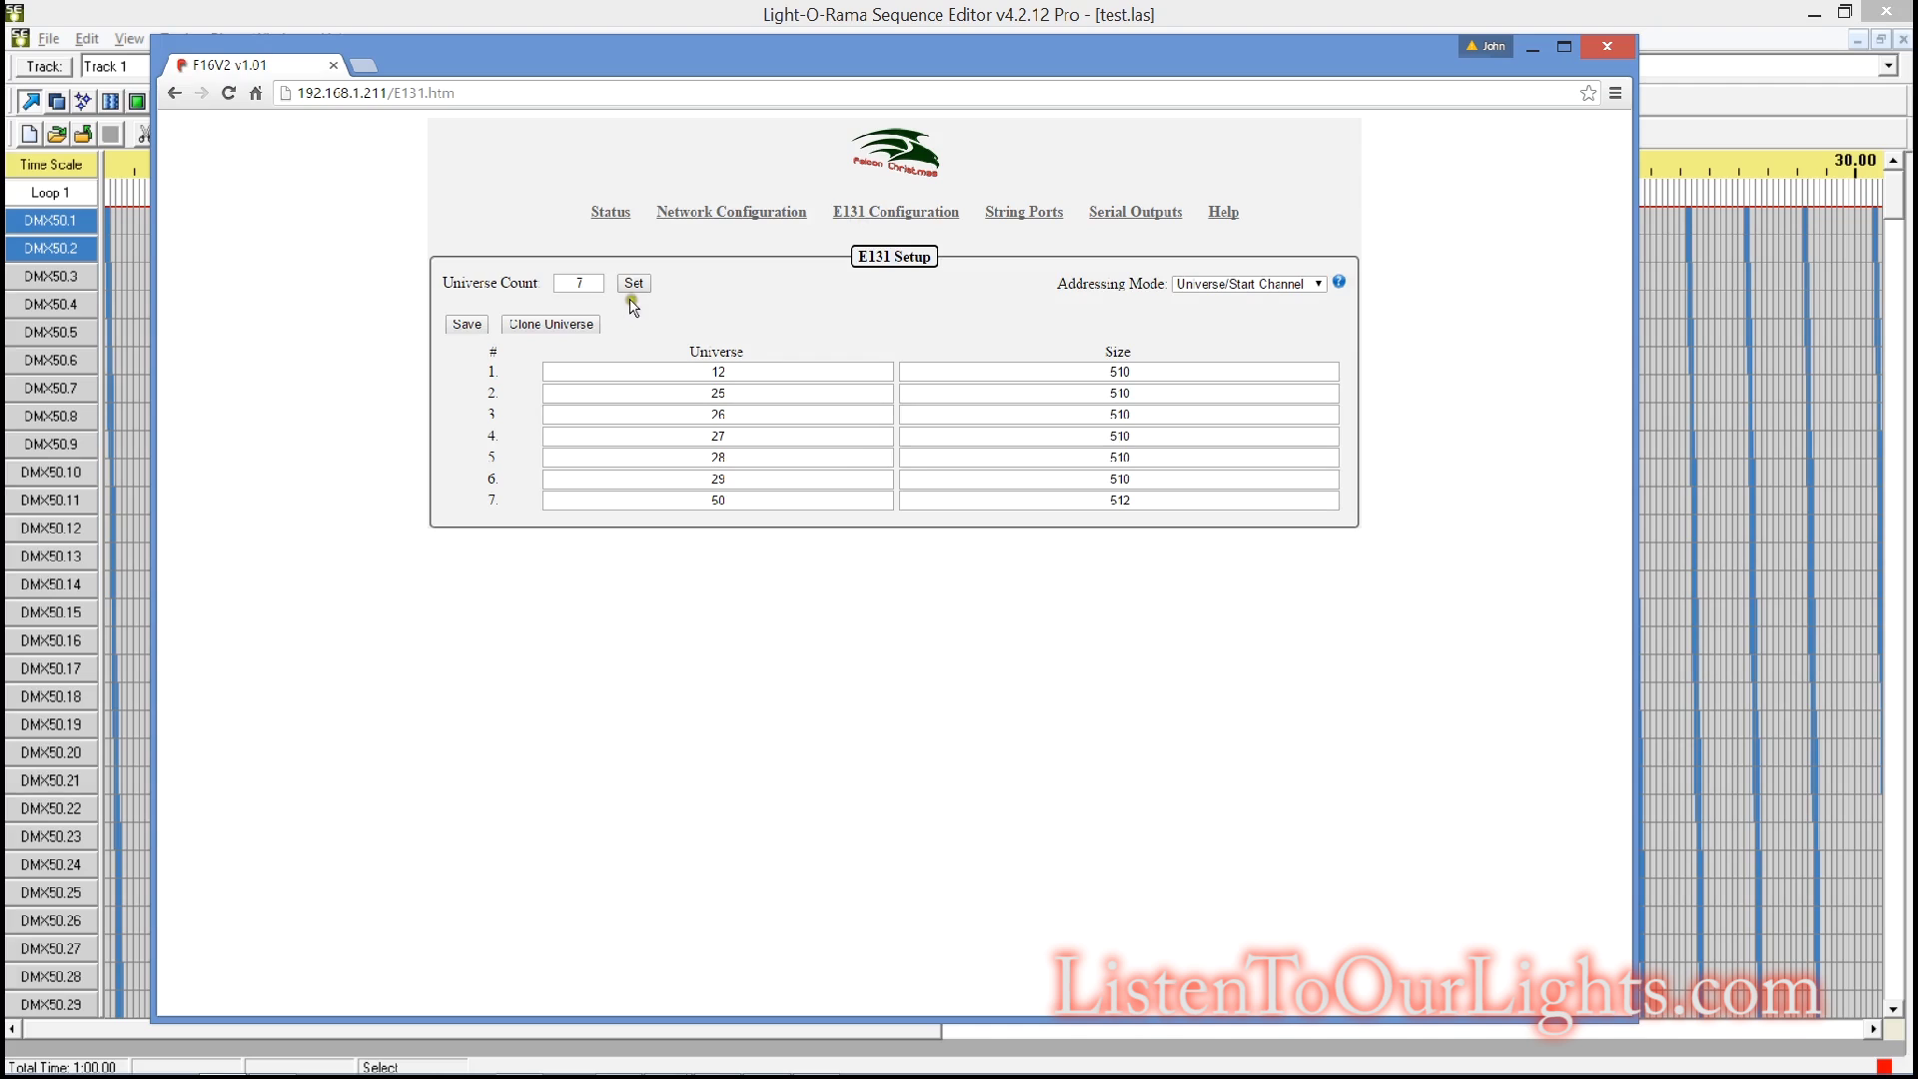
Check the universe count and confirm row 7's universe value reads 50.
{"action": "left_click", "coordinate": [590, 283]}
{"action": "left_click", "coordinate": [687, 498]}
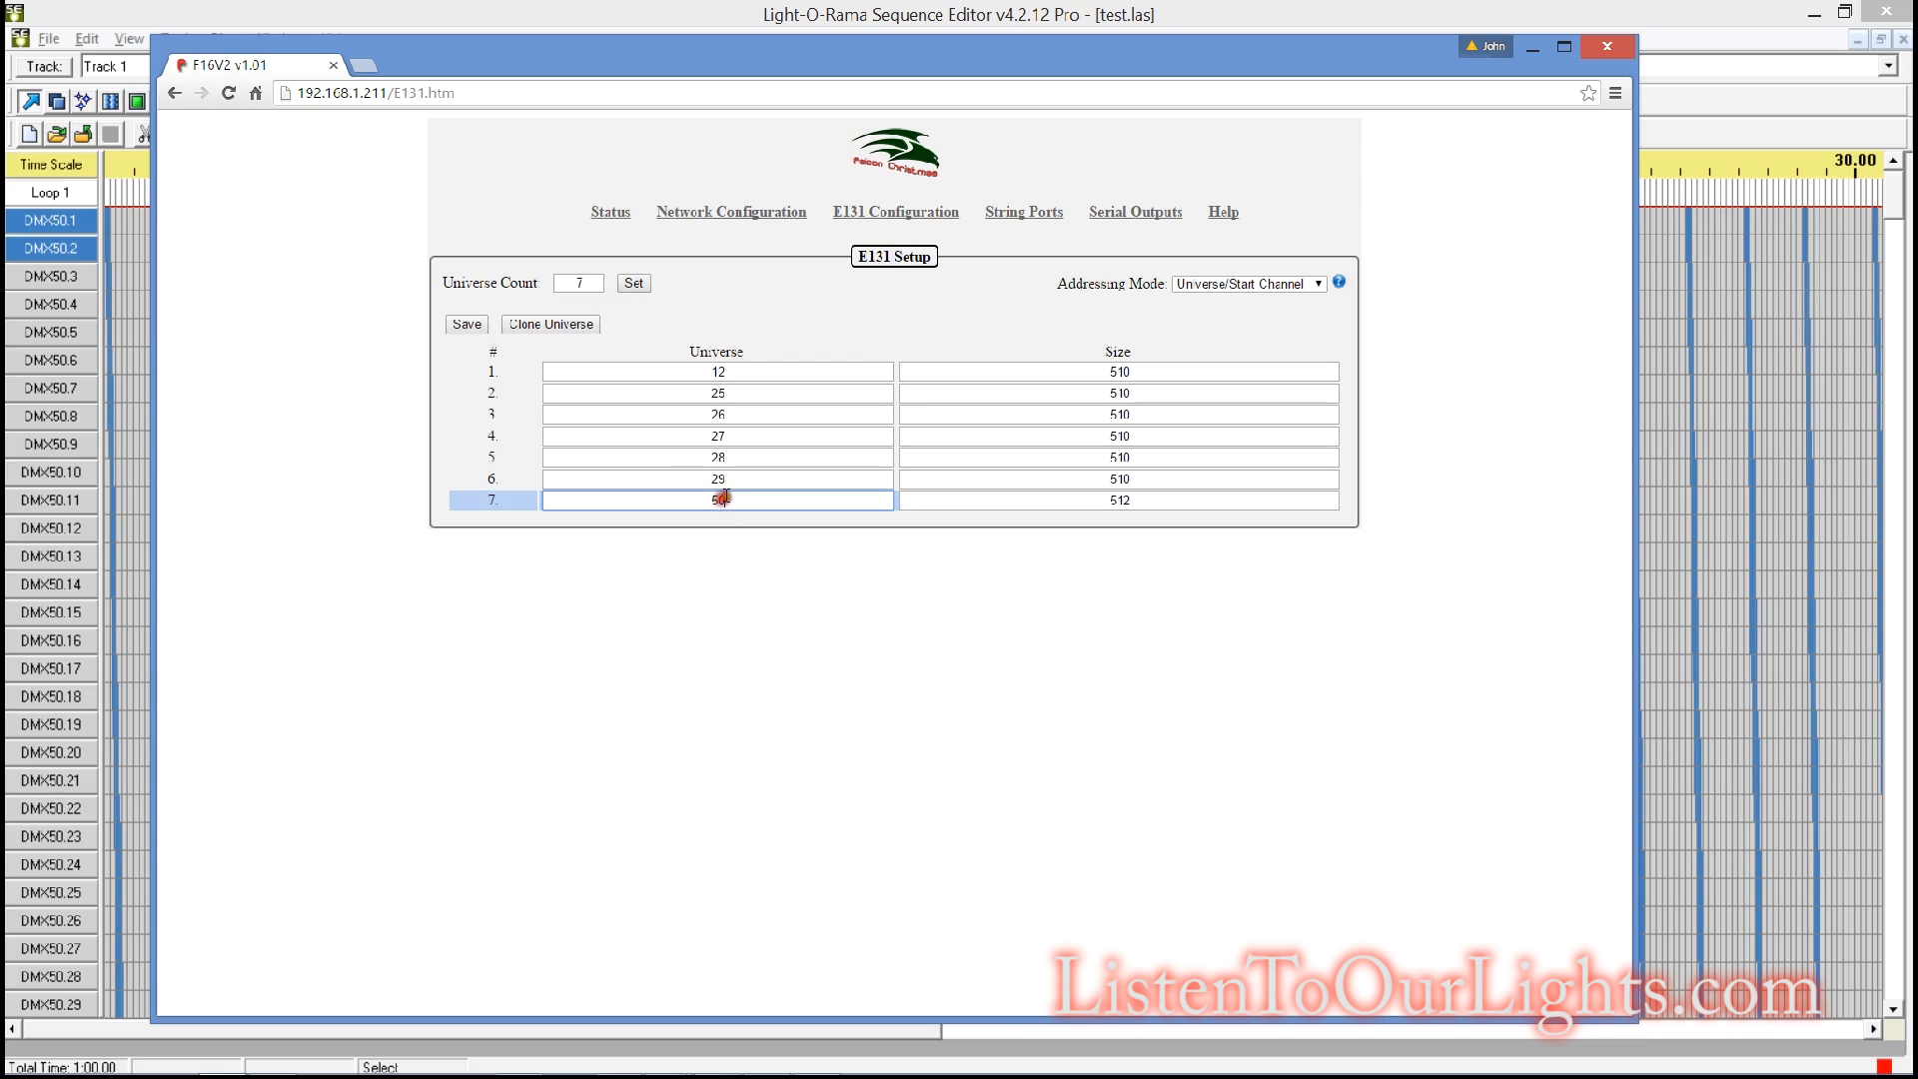
{"action": "left_click", "coordinate": [595, 283]}
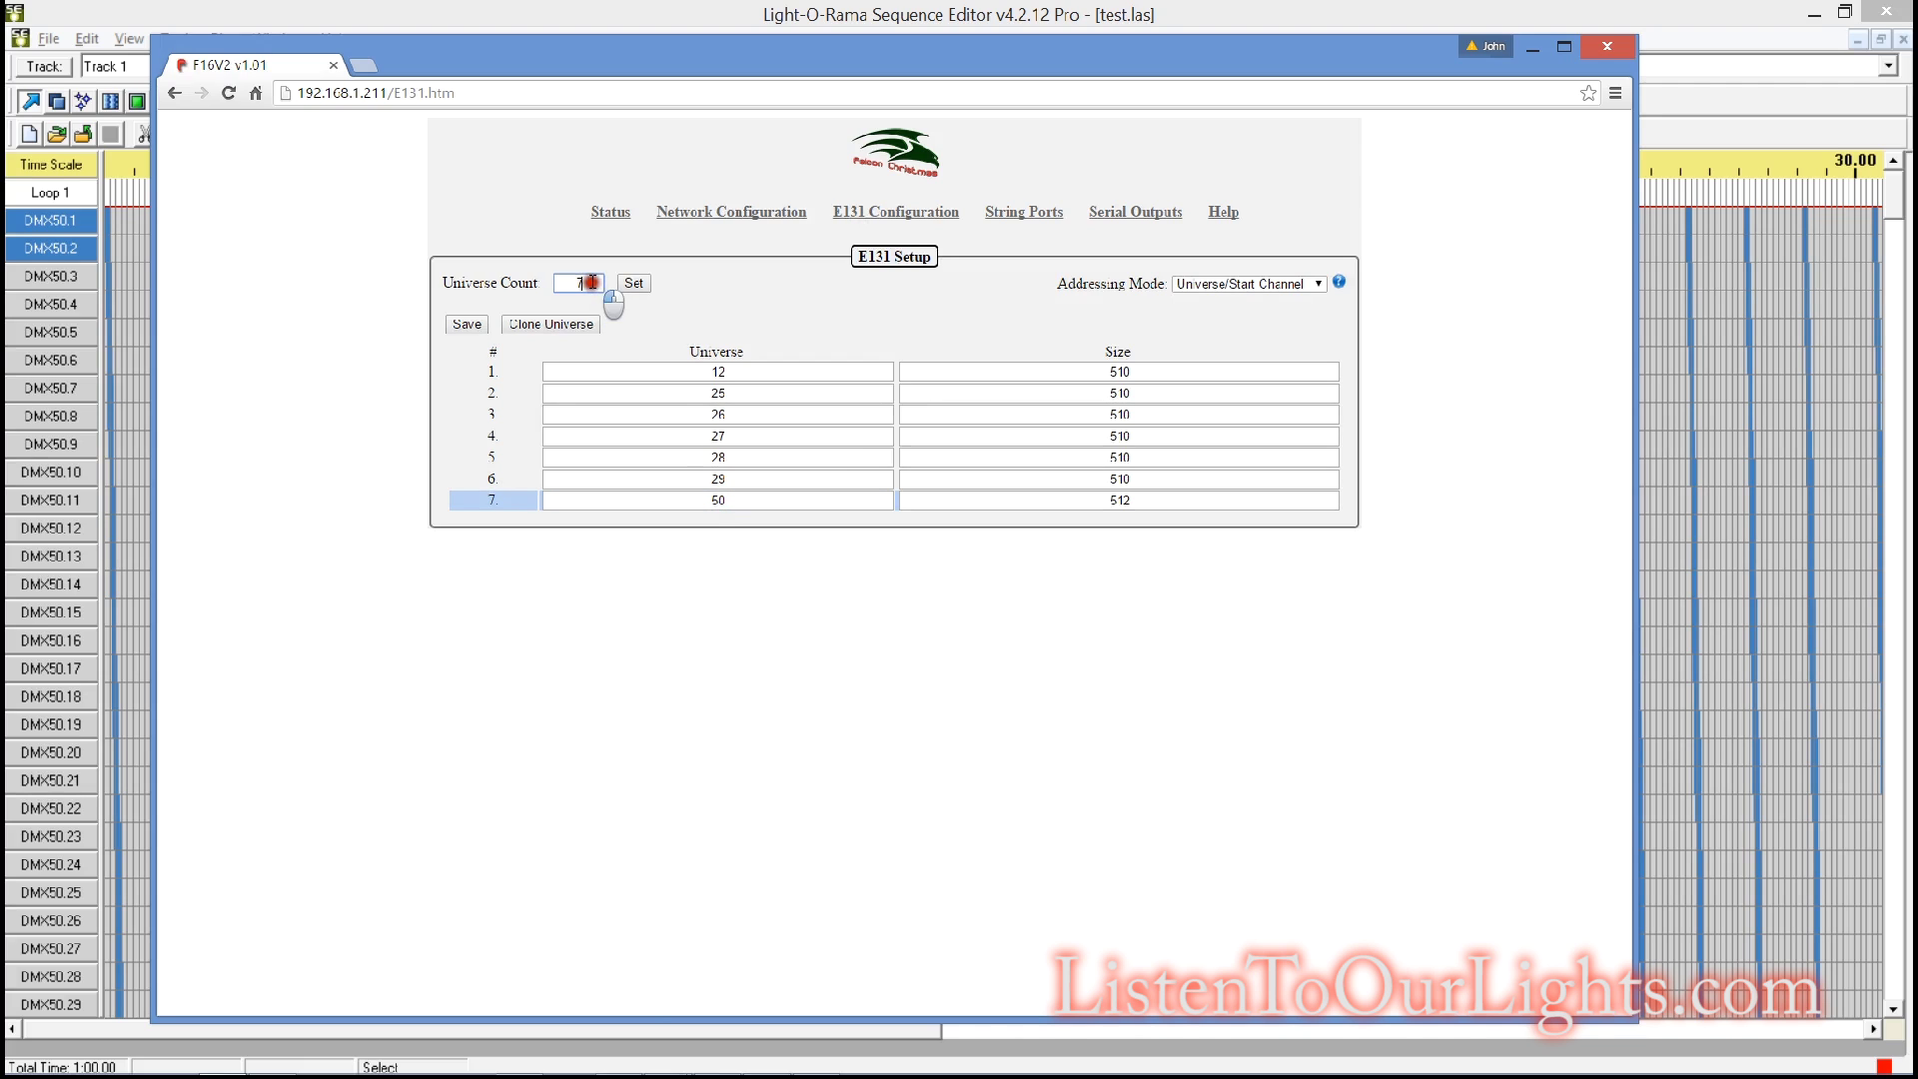
{"action": "left_click", "coordinate": [739, 499]}
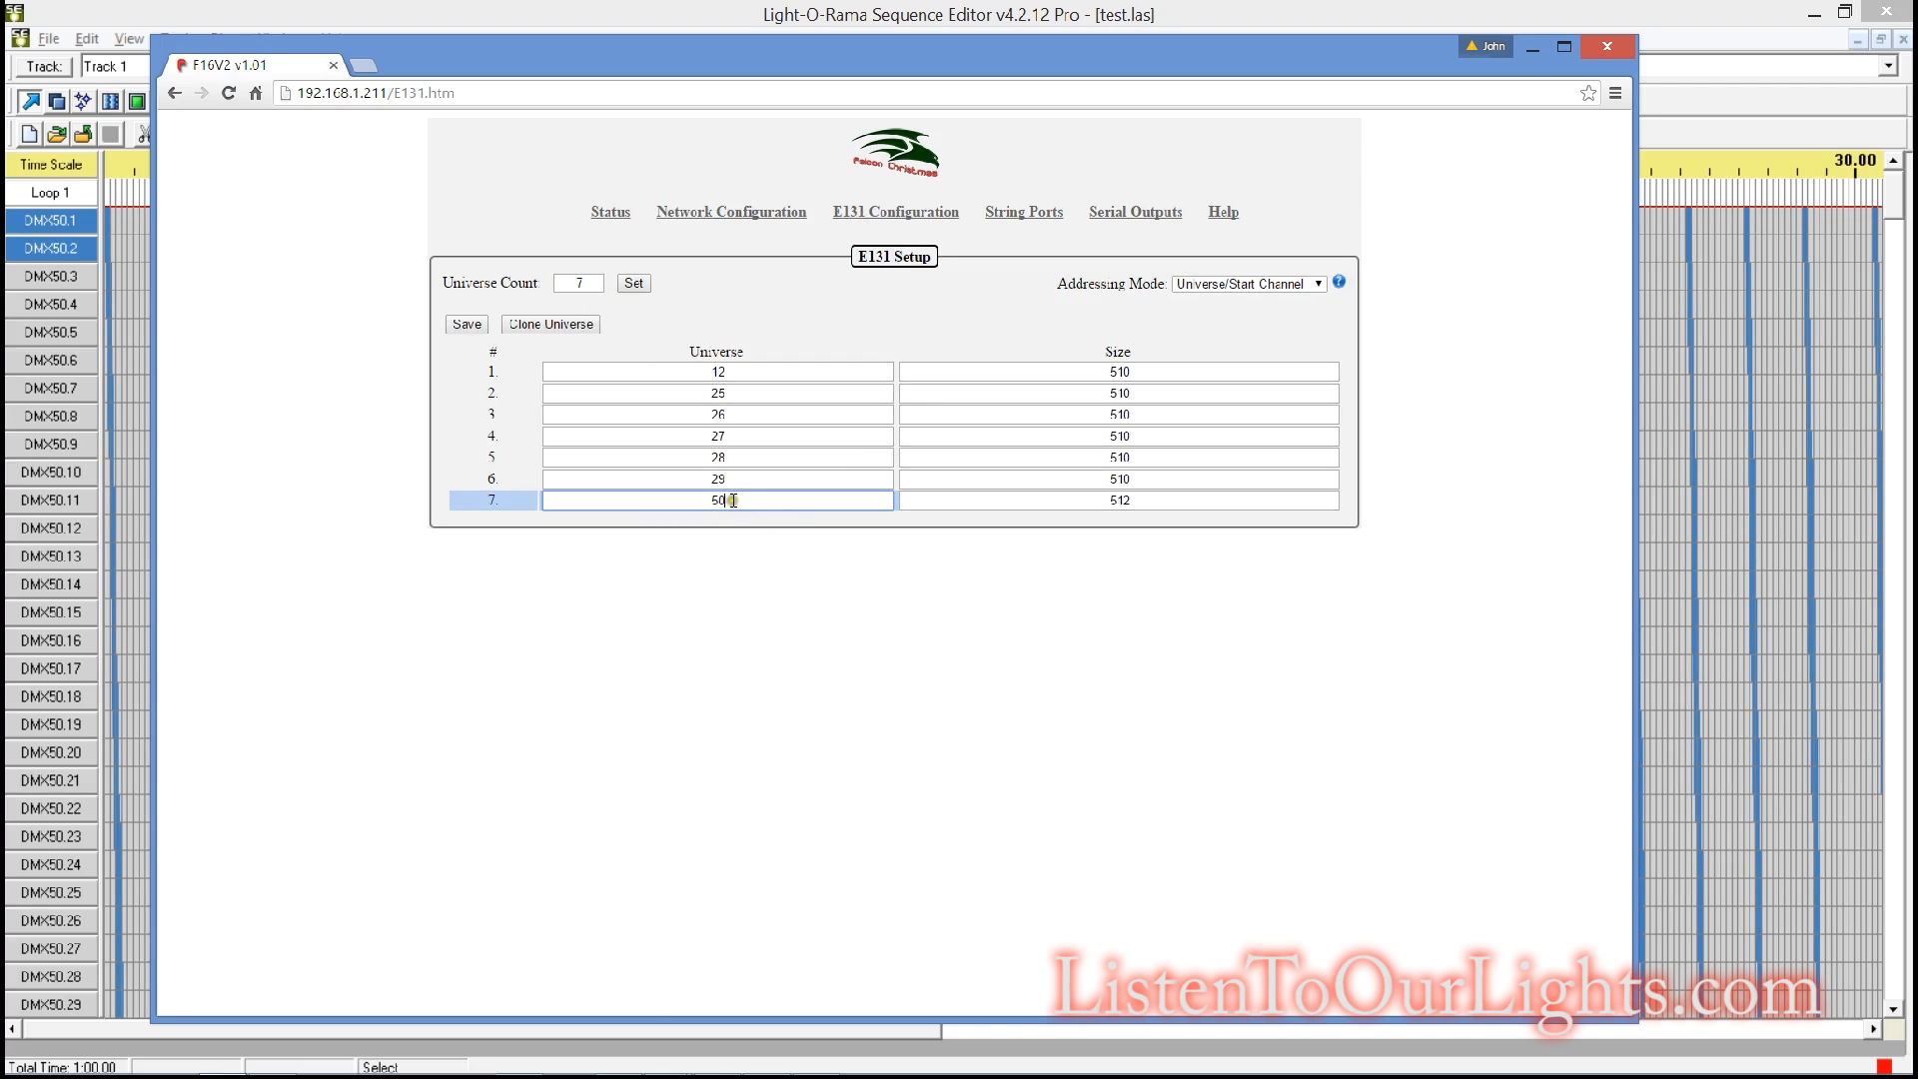
{"action": "left_click_drag", "start_coordinate": [739, 500], "coordinate": [708, 500]}
On Serial Outputs, keep output 1 as DMX, universe 50, start address 1, and save.
{"action": "left_click", "coordinate": [1135, 212]}
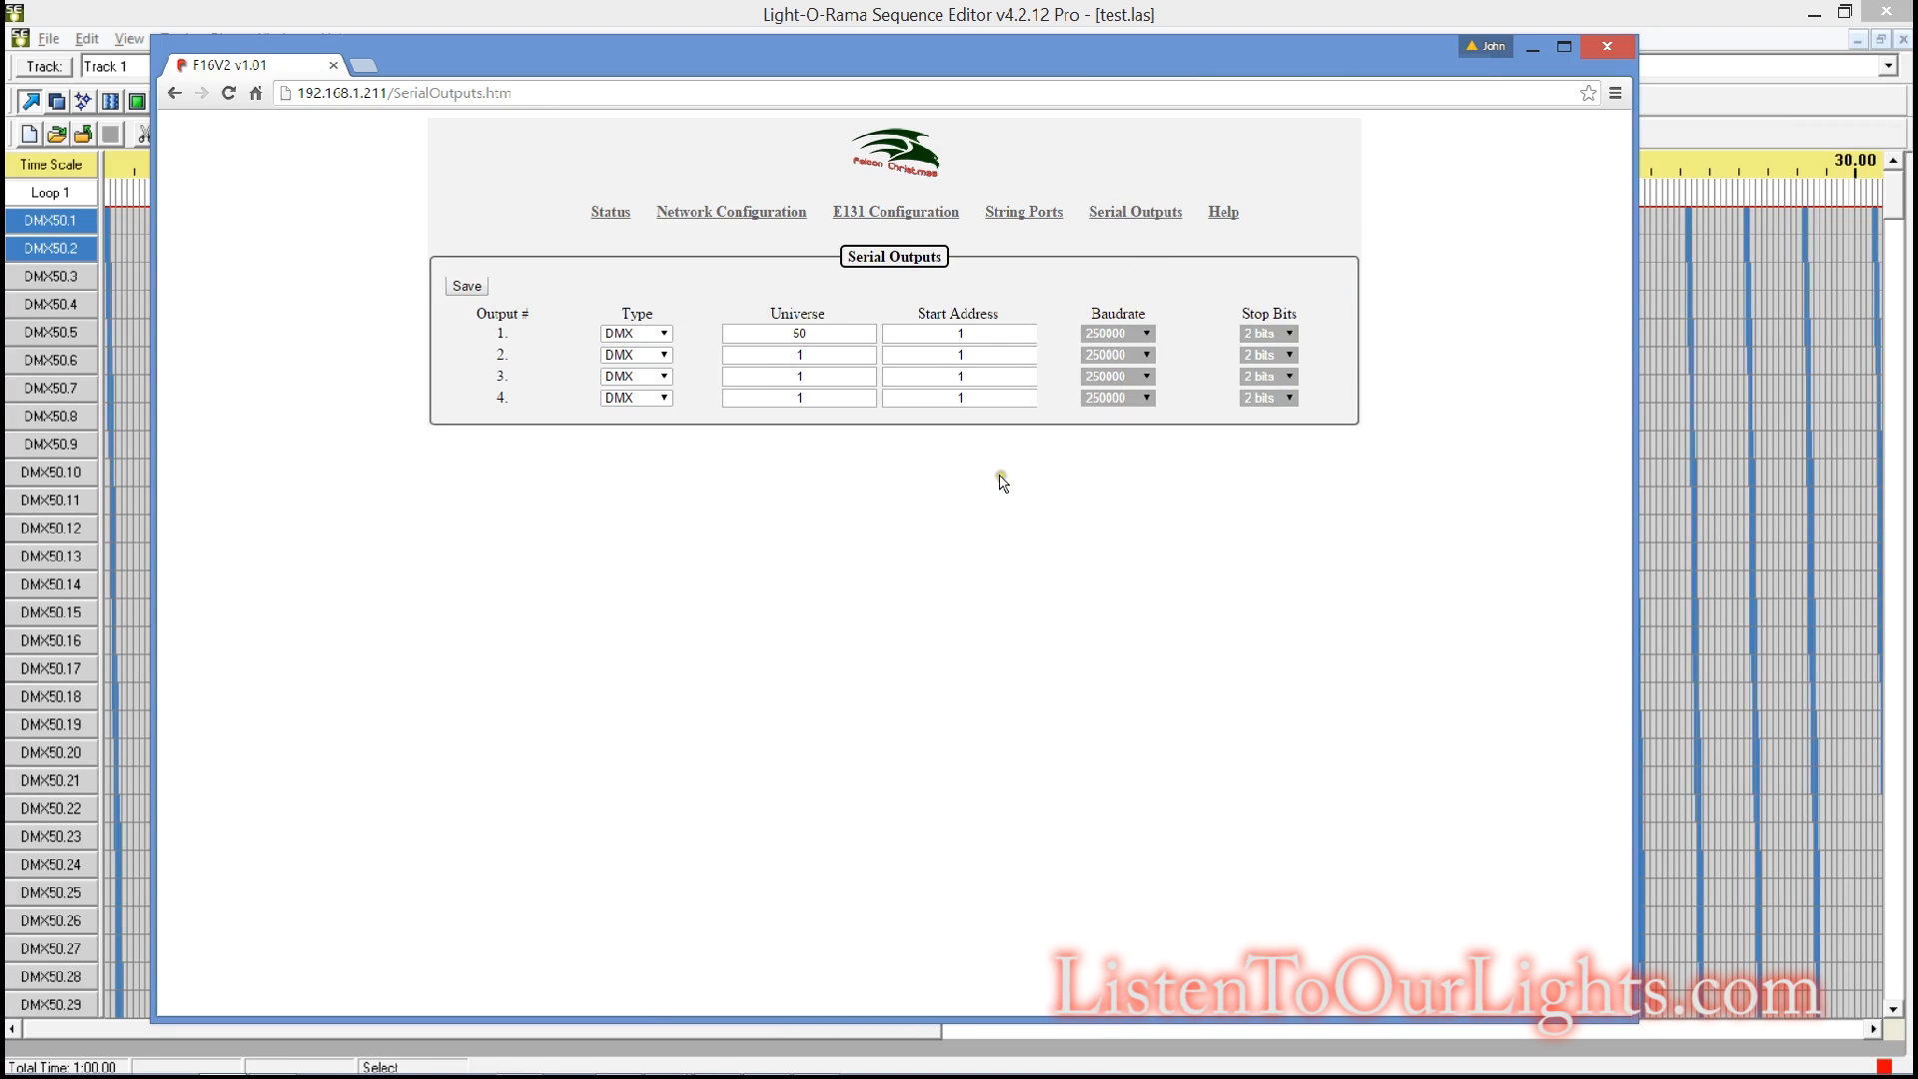
{"action": "left_click", "coordinate": [814, 329]}
{"action": "left_click", "coordinate": [663, 336]}
{"action": "left_click", "coordinate": [635, 352]}
{"action": "left_click", "coordinate": [820, 333]}
{"action": "left_click", "coordinate": [829, 331]}
{"action": "left_click_drag", "start_coordinate": [831, 331], "coordinate": [764, 335]}
{"action": "double_click", "coordinate": [959, 336]}
{"action": "left_click", "coordinate": [462, 286]}
Return to Status, play test.las in the Sequence Editor, and switch back to watch universe 50's packets.
{"action": "left_click", "coordinate": [611, 212]}
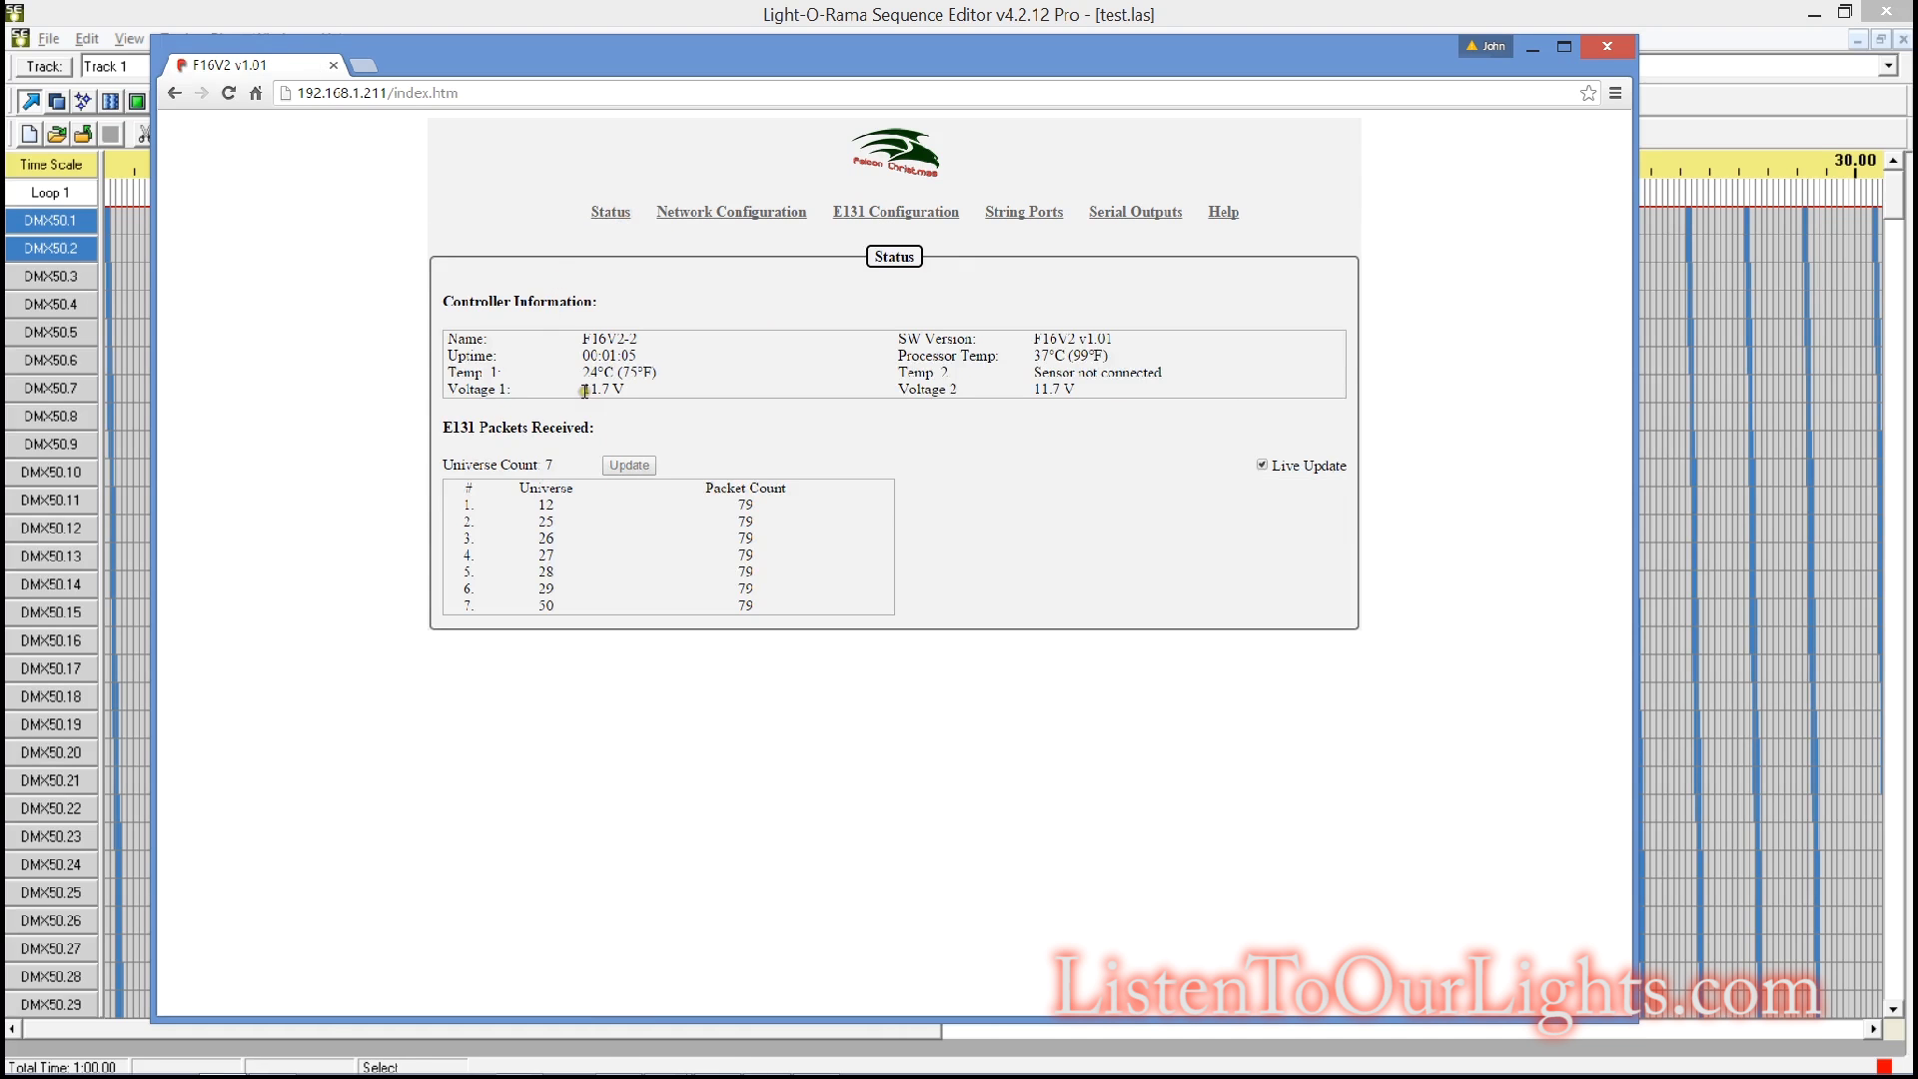
{"action": "left_click", "coordinate": [1704, 22]}
{"action": "left_click", "coordinate": [612, 134]}
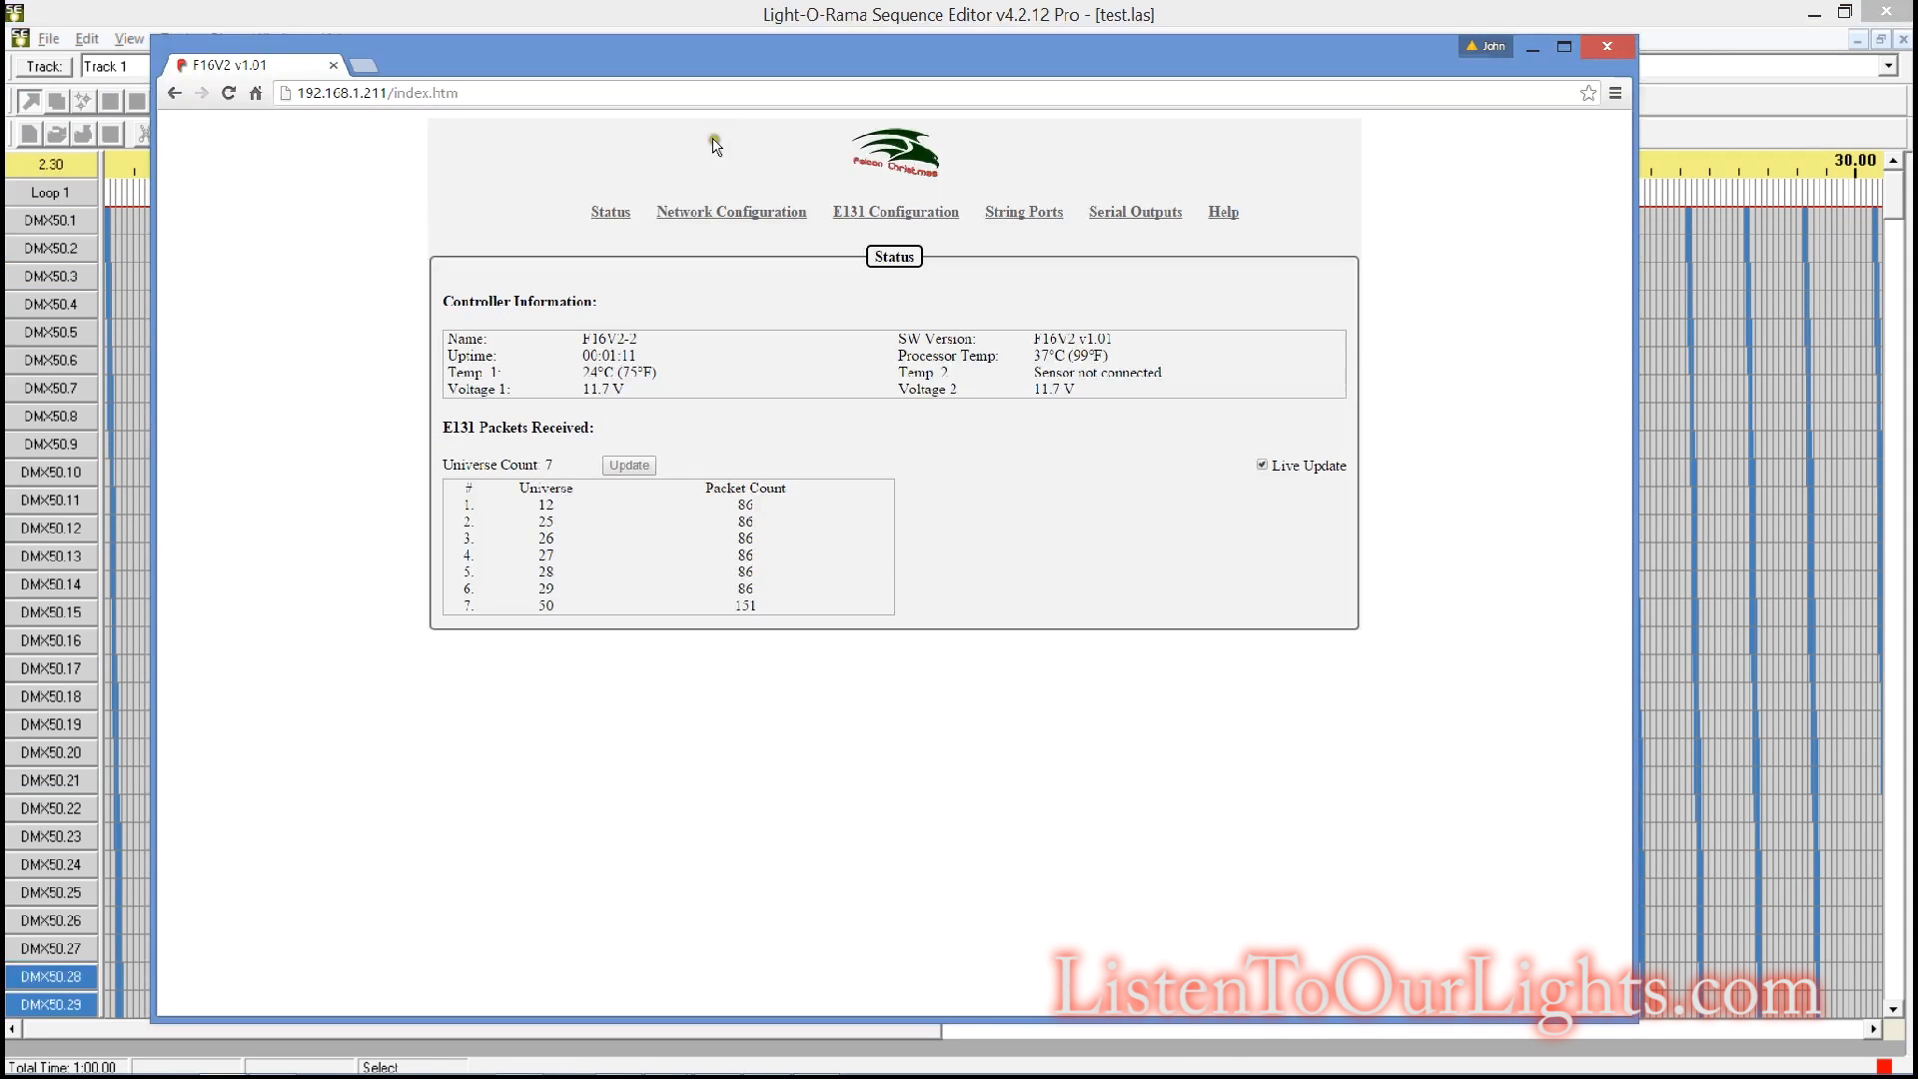
{"action": "key", "text": "alt+Tab"}
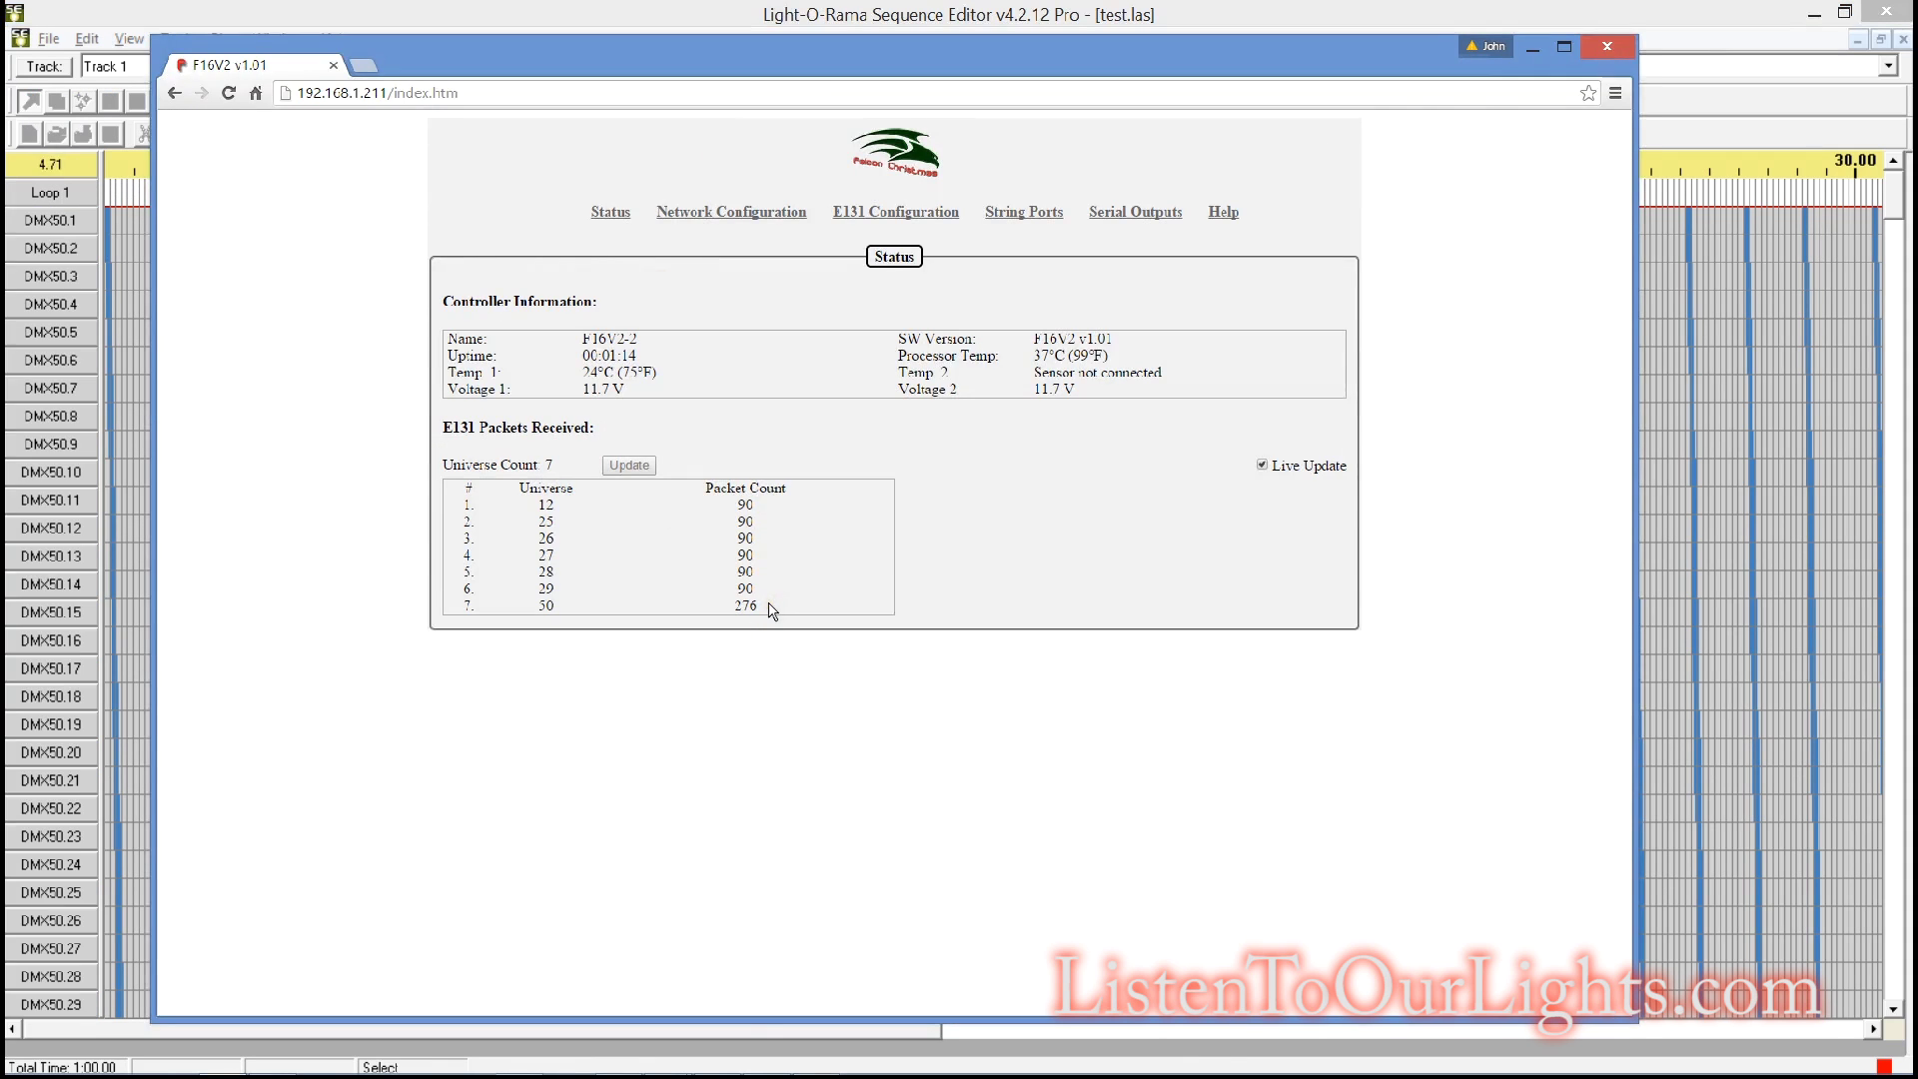